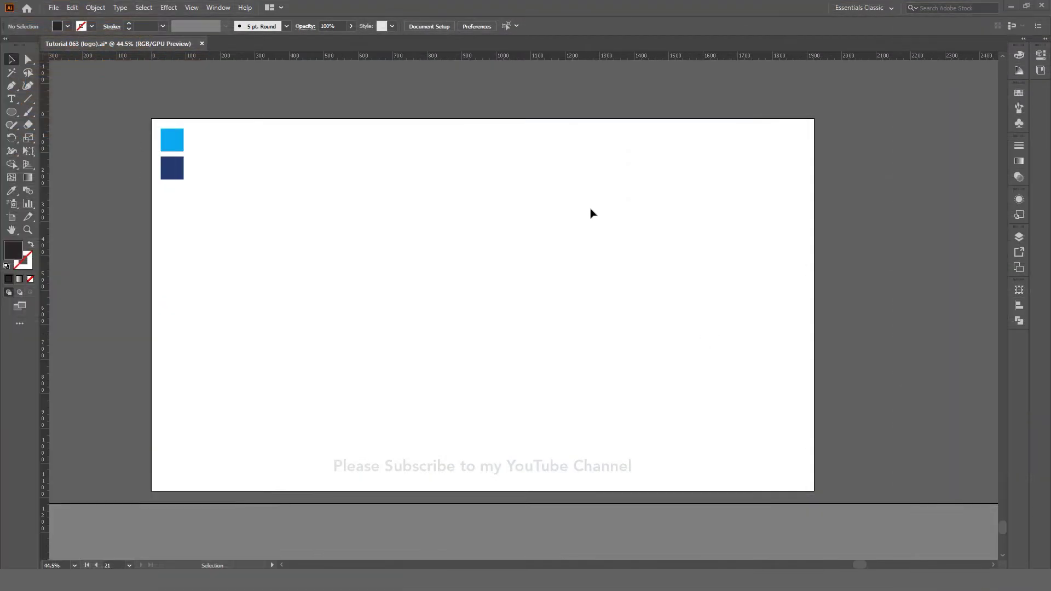
Step: Draw a circle about 480 px across and centre it horizontally and vertically on the artboard
{"action": "key", "text": "l"}
{"action": "left_click_drag", "start_coordinate": [395, 203], "coordinate": [563, 368]}
{"action": "left_click", "coordinate": [11, 59]}
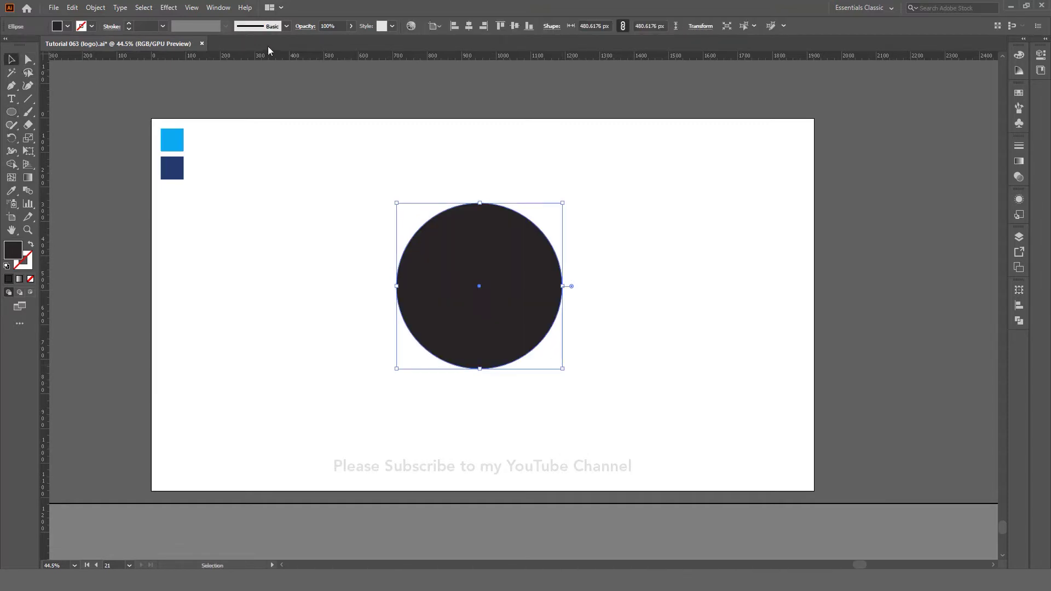
{"action": "left_click", "coordinate": [468, 26]}
{"action": "left_click", "coordinate": [513, 26]}
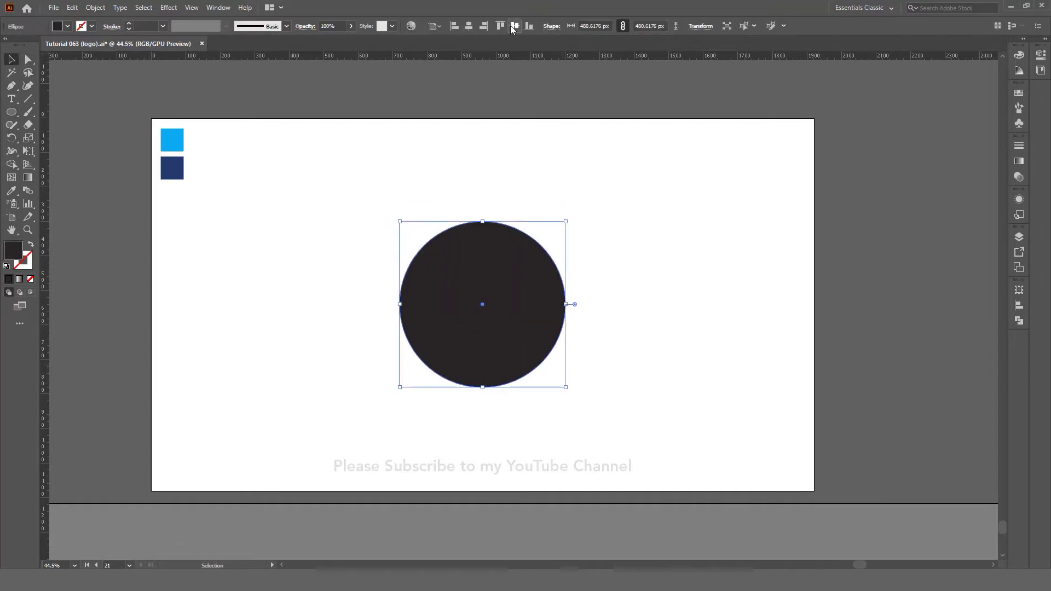
{"action": "left_click", "coordinate": [612, 236]}
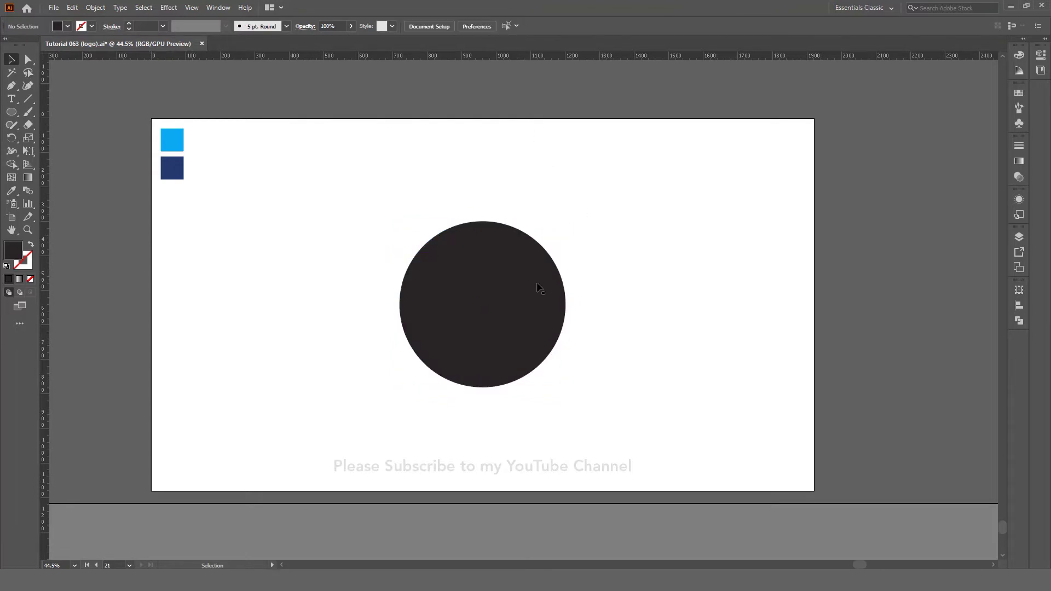
Step: Set no fill and a pure red stroke (R 255, G 0, B 0, FF0000)
{"action": "left_click", "coordinate": [32, 245]}
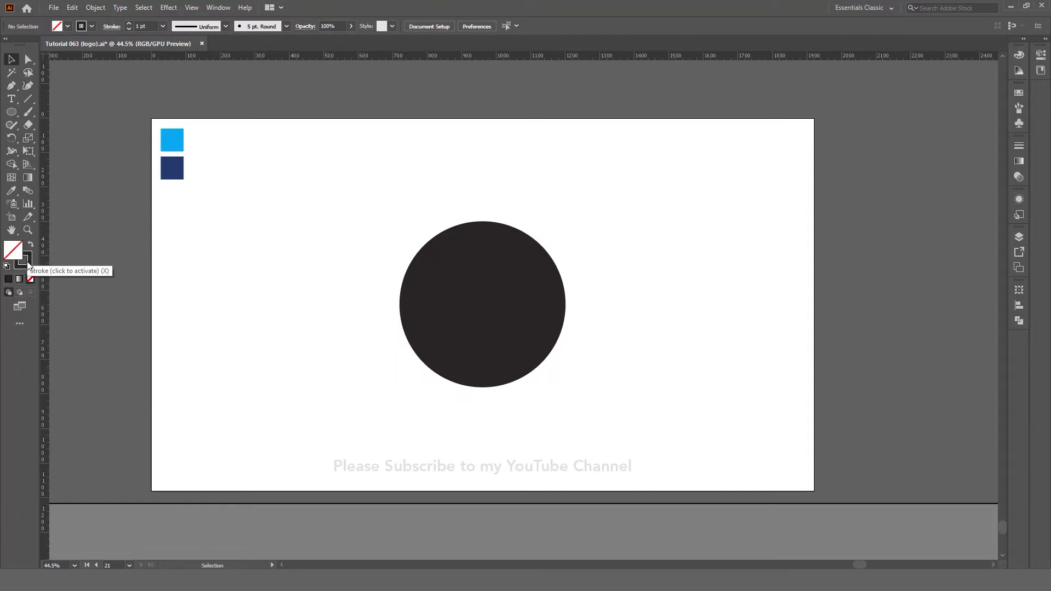
{"action": "left_click", "coordinate": [27, 263]}
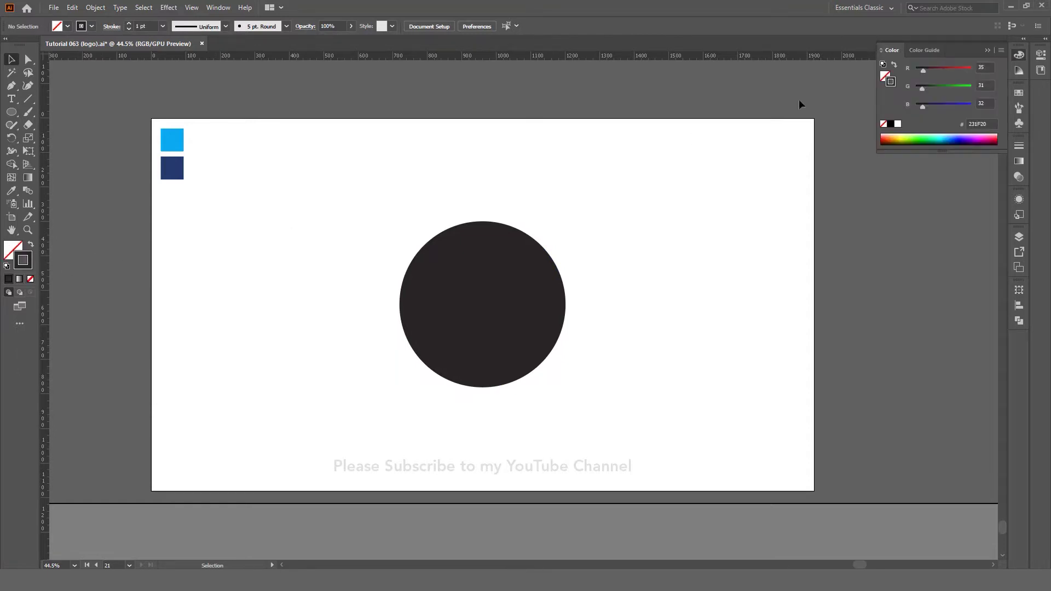
{"action": "left_click", "coordinate": [1016, 56]}
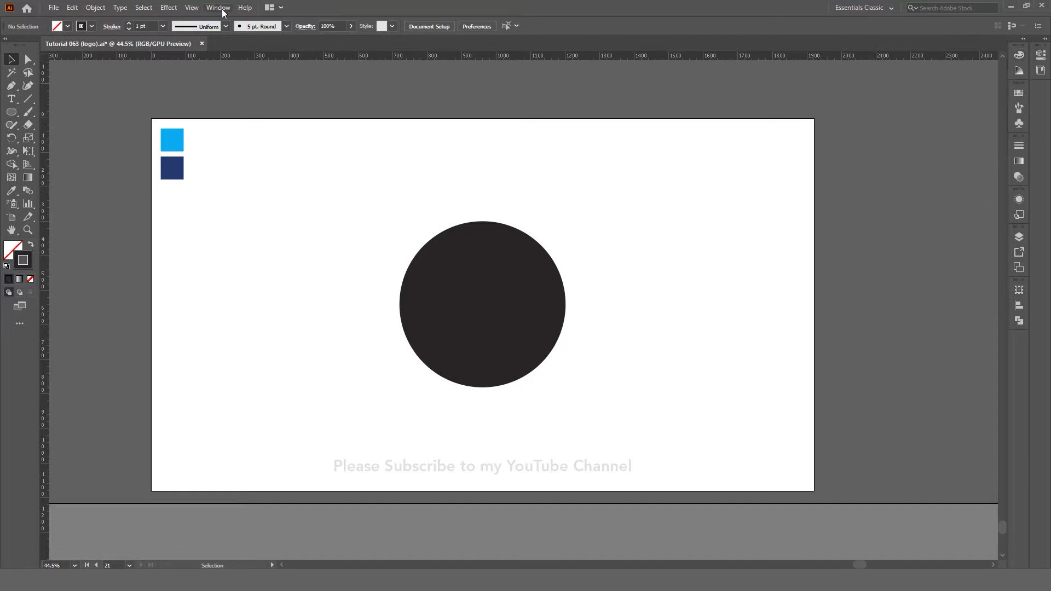
{"action": "left_click", "coordinate": [222, 10]}
{"action": "left_click", "coordinate": [278, 200]}
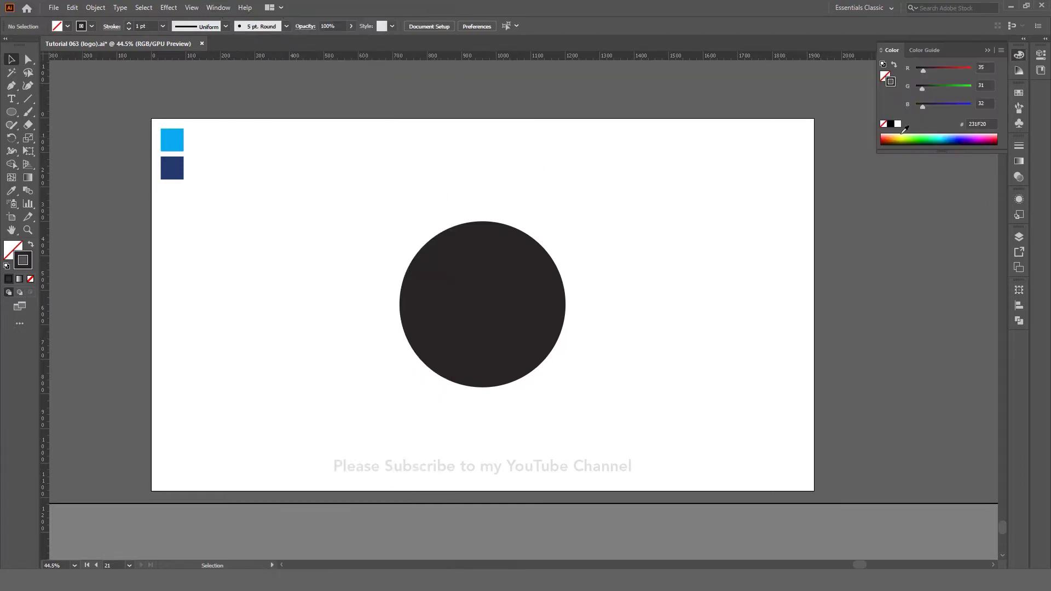
{"action": "left_click", "coordinate": [960, 68]}
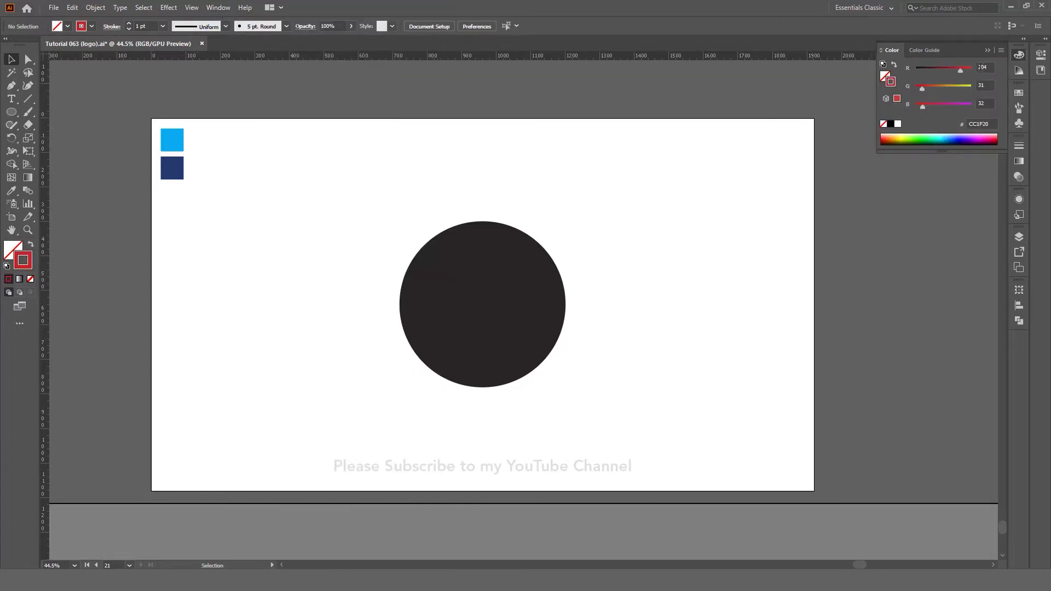
{"action": "mouse_move", "coordinate": [959, 68]}
{"action": "left_mouse_down"}
{"action": "mouse_move", "coordinate": [972, 68]}
{"action": "mouse_move", "coordinate": [891, 104]}
{"action": "left_mouse_up"}
Step: Draw a straight line running into the circle from its left, then select it
{"action": "left_click", "coordinate": [29, 101]}
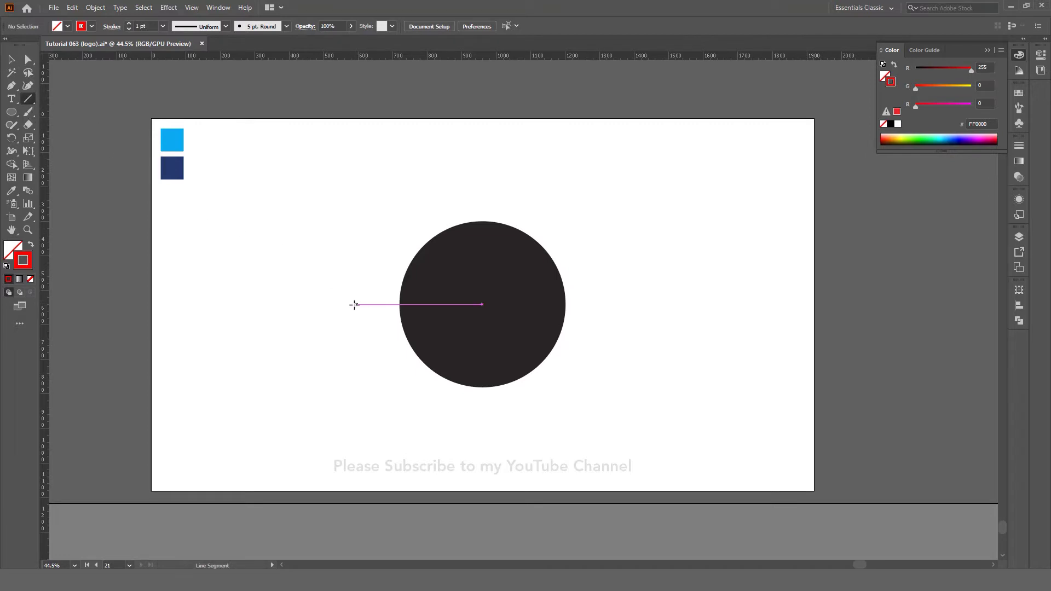
{"action": "mouse_move", "coordinate": [369, 301]}
{"action": "left_mouse_down"}
{"action": "mouse_move", "coordinate": [347, 311]}
{"action": "mouse_move", "coordinate": [477, 281]}
{"action": "left_mouse_up"}
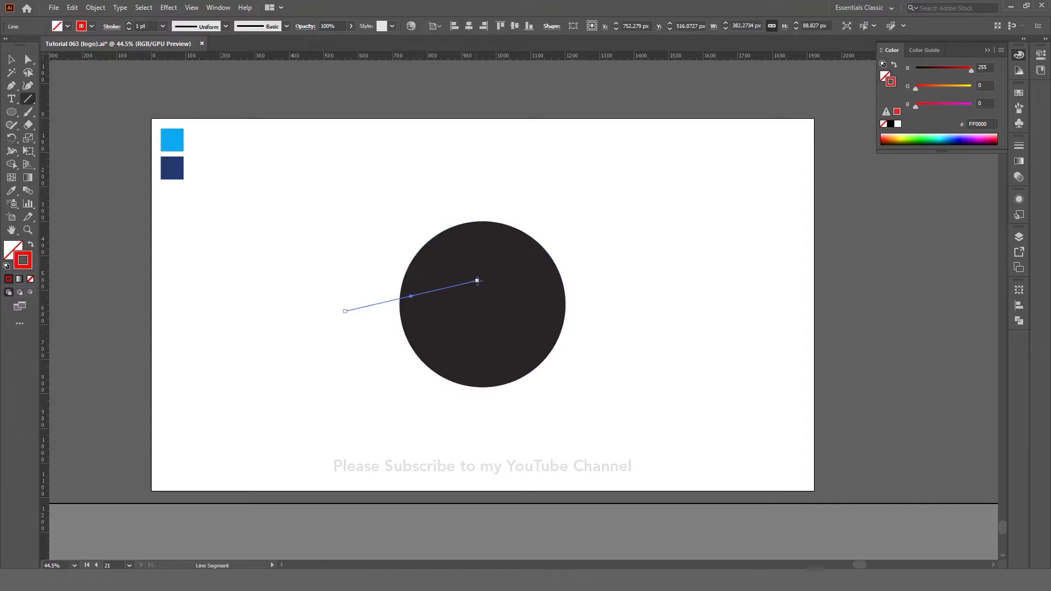
{"action": "key", "text": "v"}
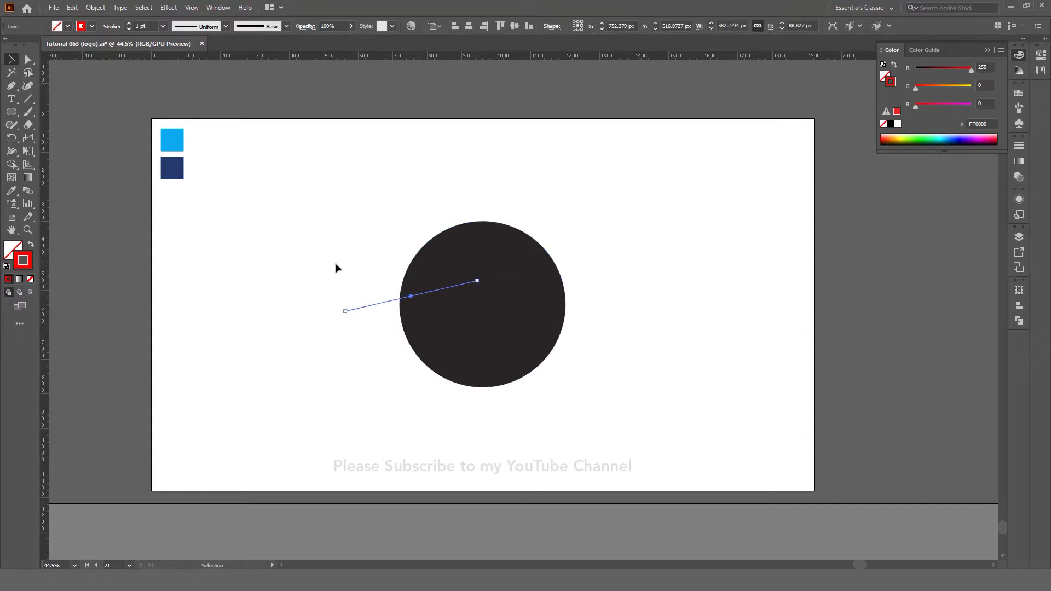
{"action": "left_click_drag", "start_coordinate": [336, 267], "coordinate": [376, 335]}
Step: Give the line a 20 pt stroke tapered with Width Profile 4
{"action": "type", "text": "20"}
{"action": "key", "text": "Return"}
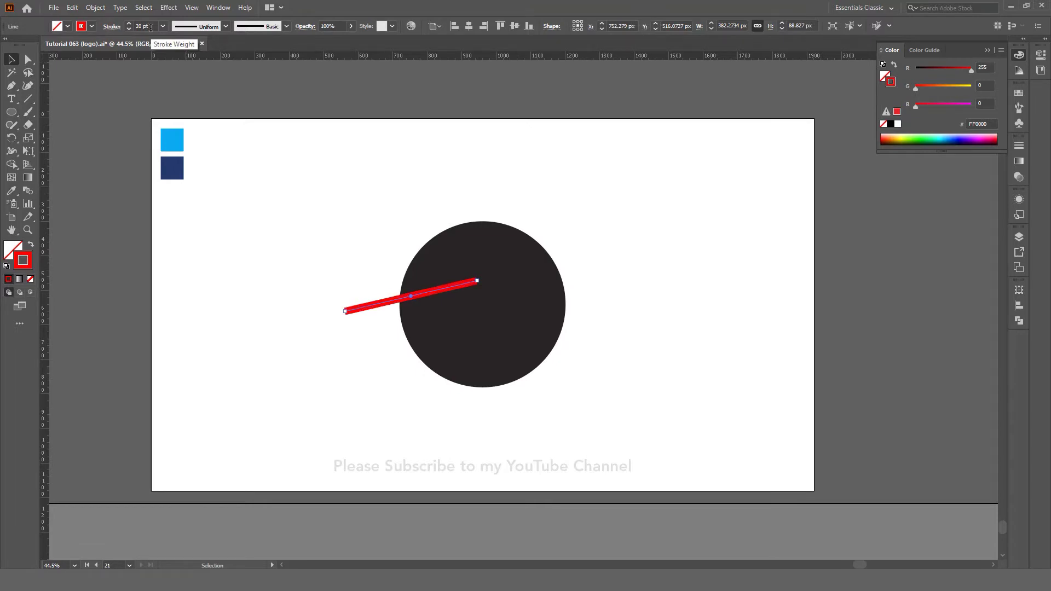
{"action": "left_click", "coordinate": [197, 26]}
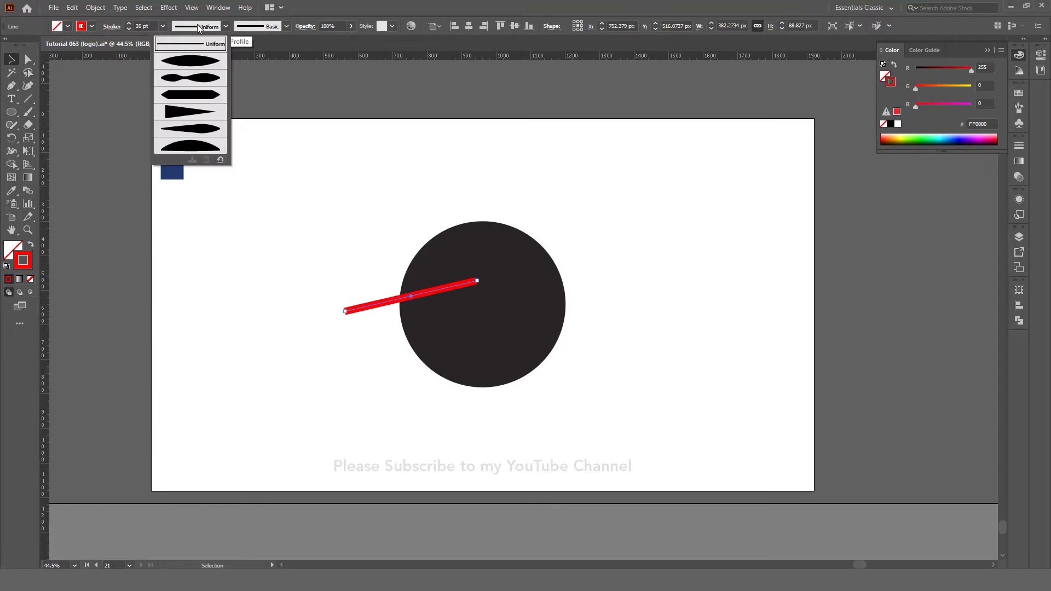
{"action": "left_click", "coordinate": [198, 112]}
{"action": "left_click", "coordinate": [254, 166]}
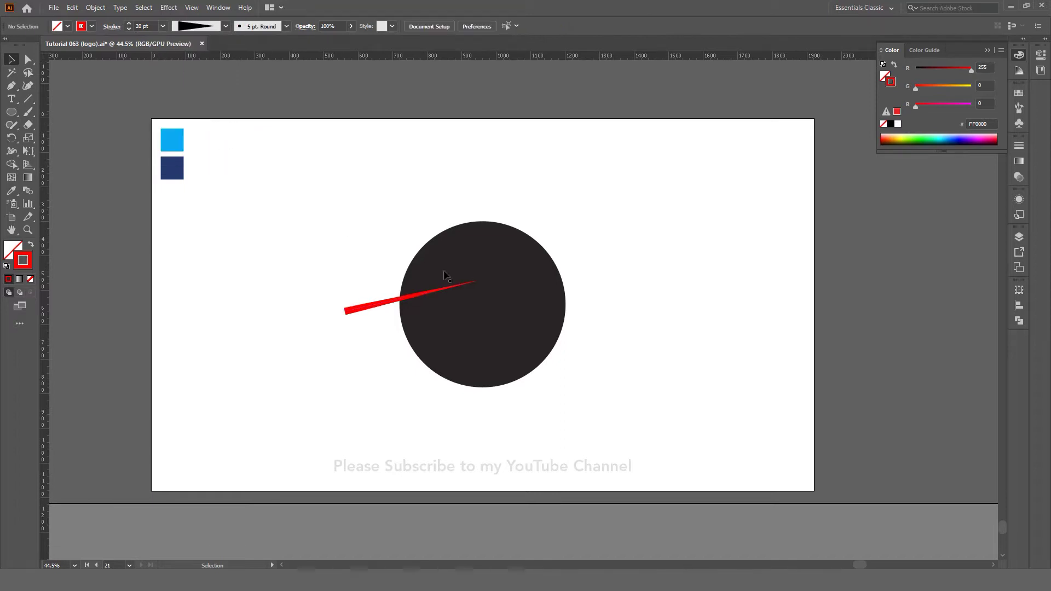
Step: Move the wedge's inner end farther into the circle and pull its outer end lower and inward
{"action": "left_click", "coordinate": [28, 60]}
{"action": "left_click", "coordinate": [476, 281]}
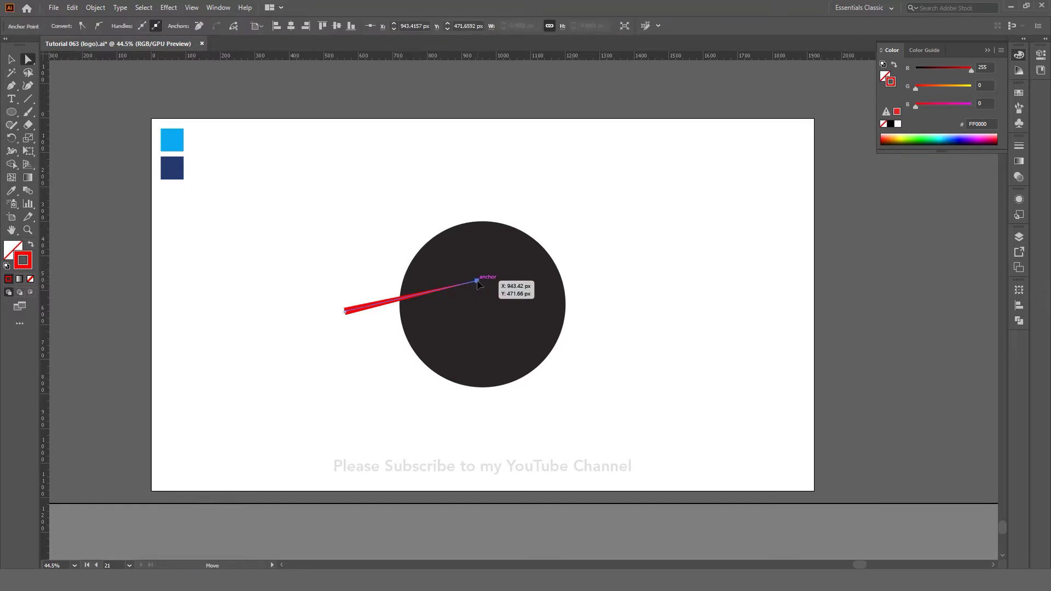
{"action": "left_click_drag", "start_coordinate": [478, 282], "coordinate": [495, 277]}
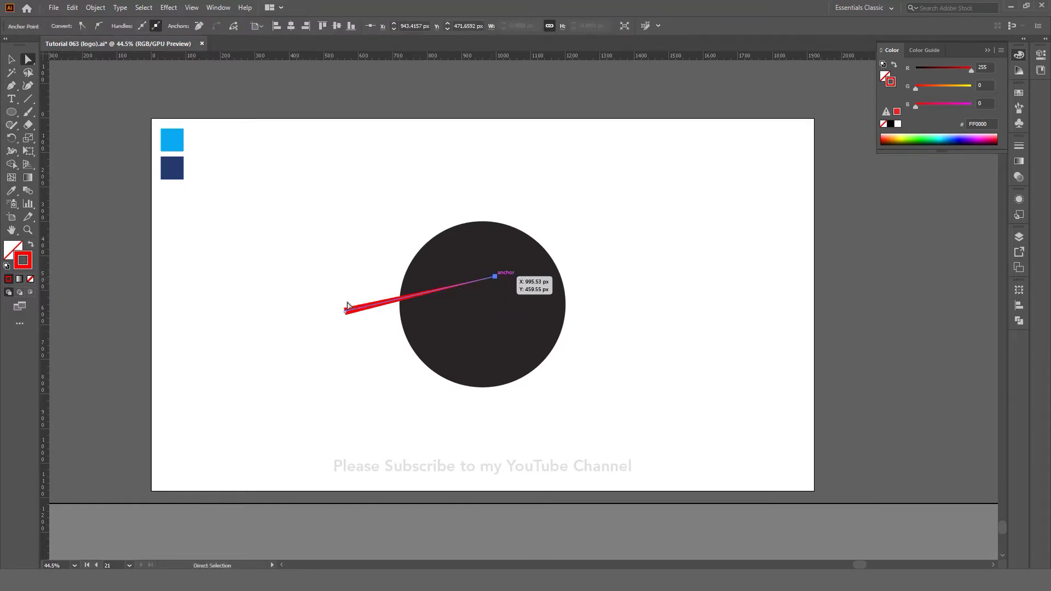
{"action": "left_click_drag", "start_coordinate": [346, 311], "coordinate": [345, 321]}
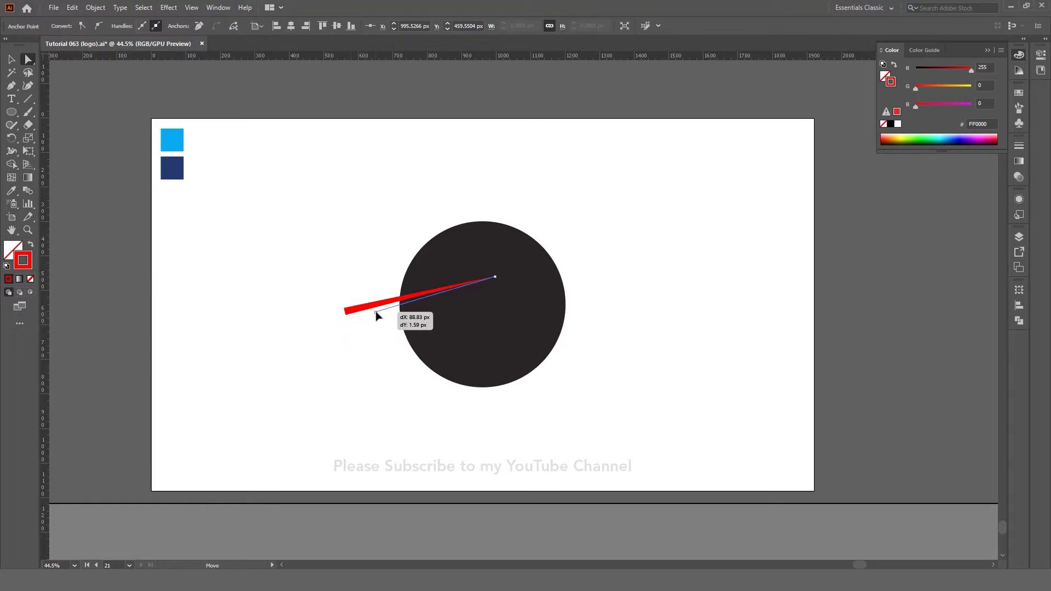
{"action": "left_click_drag", "start_coordinate": [344, 319], "coordinate": [372, 312]}
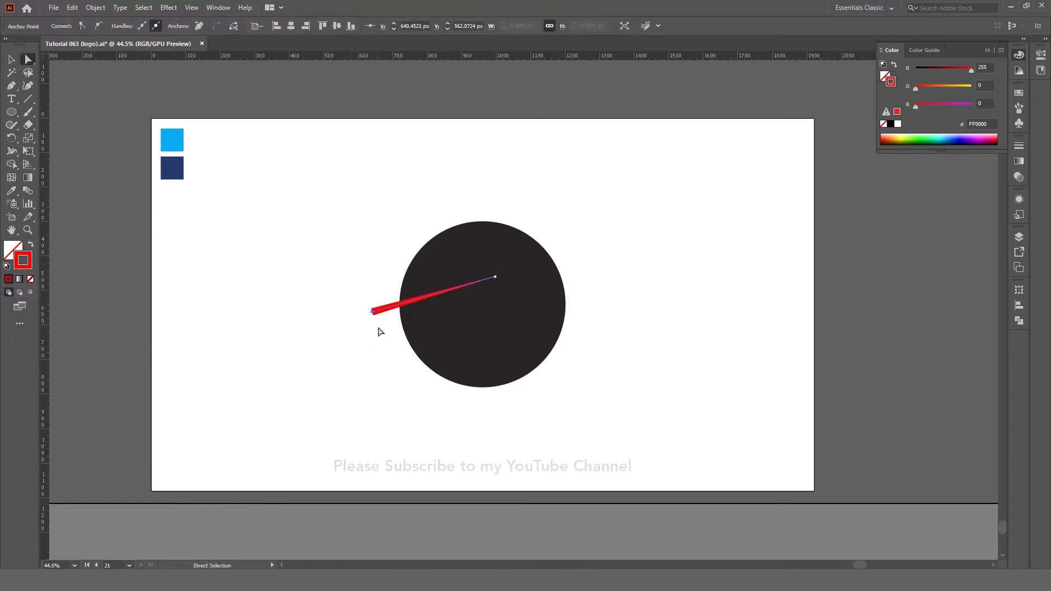
Step: Reselect the red wedge and raise its stroke weight to 30 pt
{"action": "key", "text": "v"}
{"action": "left_click", "coordinate": [322, 249]}
{"action": "left_click", "coordinate": [380, 309]}
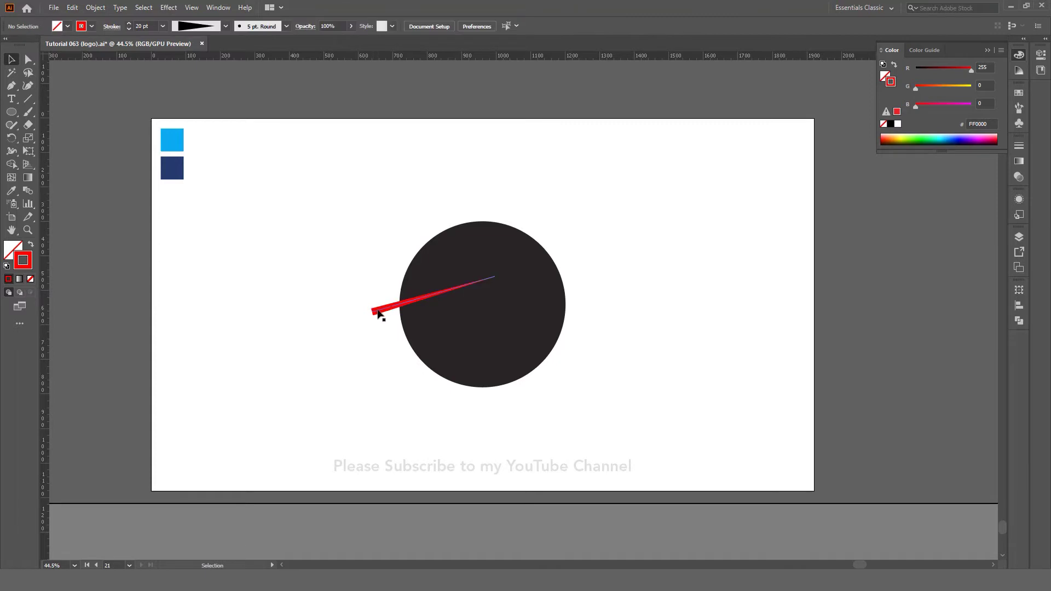
{"action": "scroll", "coordinate": [152, 26], "scroll_direction": "up", "scroll_amount": 2}
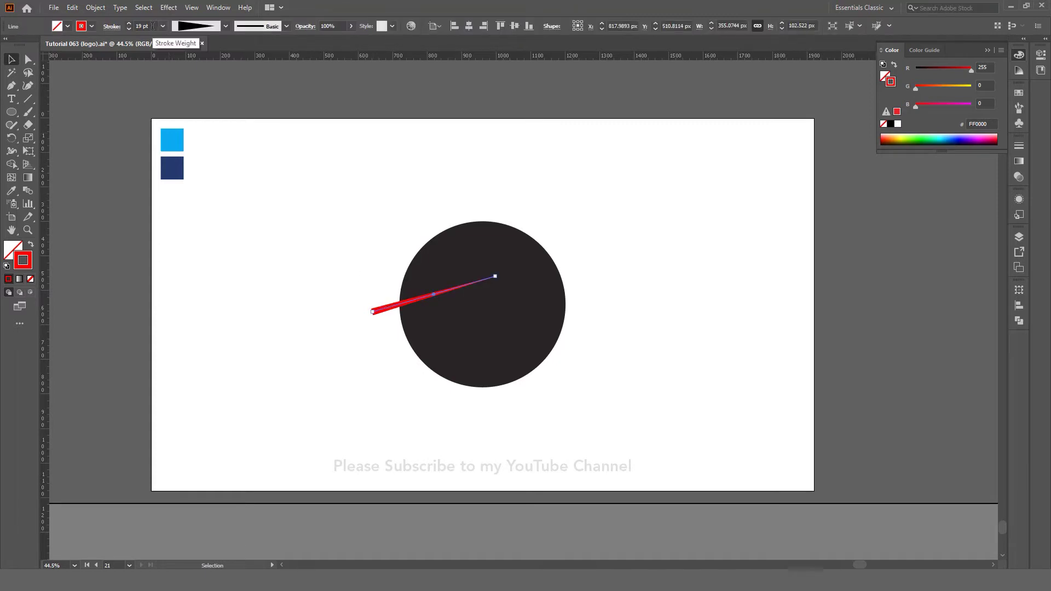
{"action": "scroll", "coordinate": [153, 26], "scroll_direction": "up", "scroll_amount": 6}
{"action": "scroll", "coordinate": [153, 28], "scroll_direction": "up", "scroll_amount": 2}
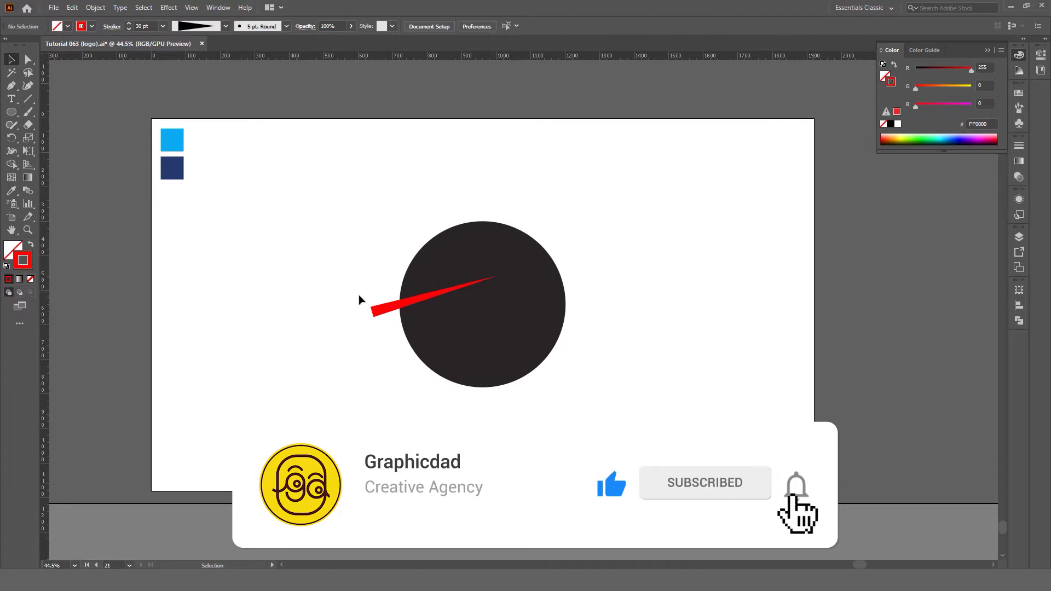
Step: Copy the red wedge, paste it in place, and move the duplicate down and right
{"action": "left_click", "coordinate": [71, 7]}
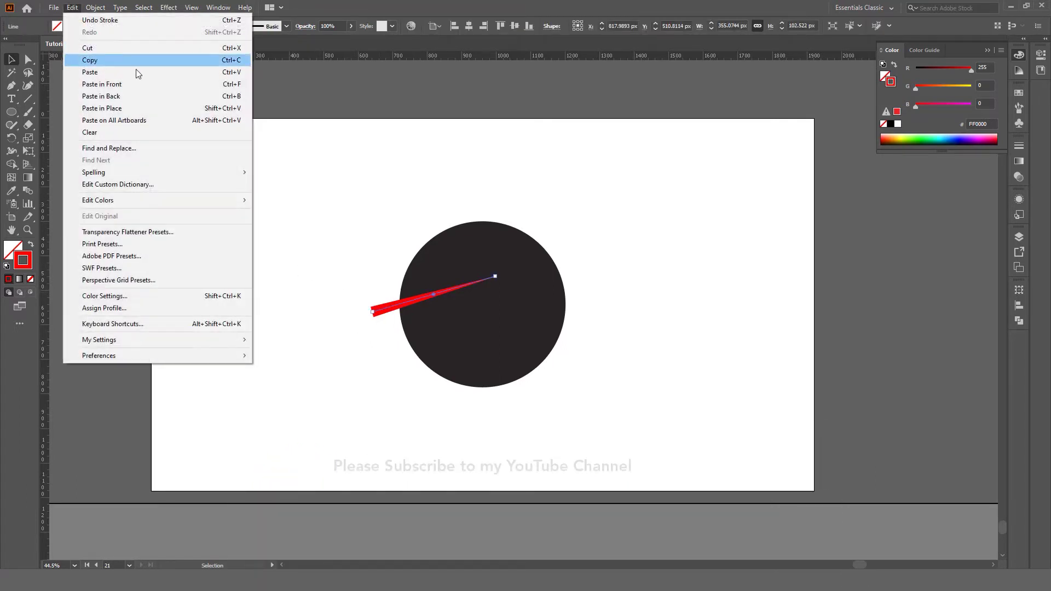
{"action": "left_click", "coordinate": [90, 60]}
{"action": "left_click", "coordinate": [72, 7]}
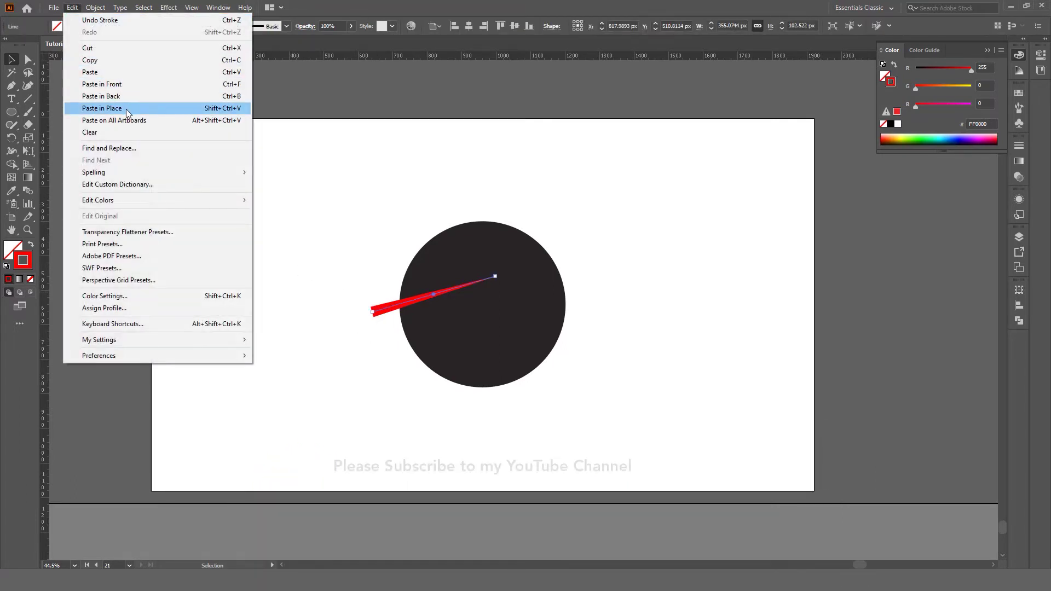
{"action": "left_click", "coordinate": [102, 108]}
{"action": "left_click", "coordinate": [325, 228]}
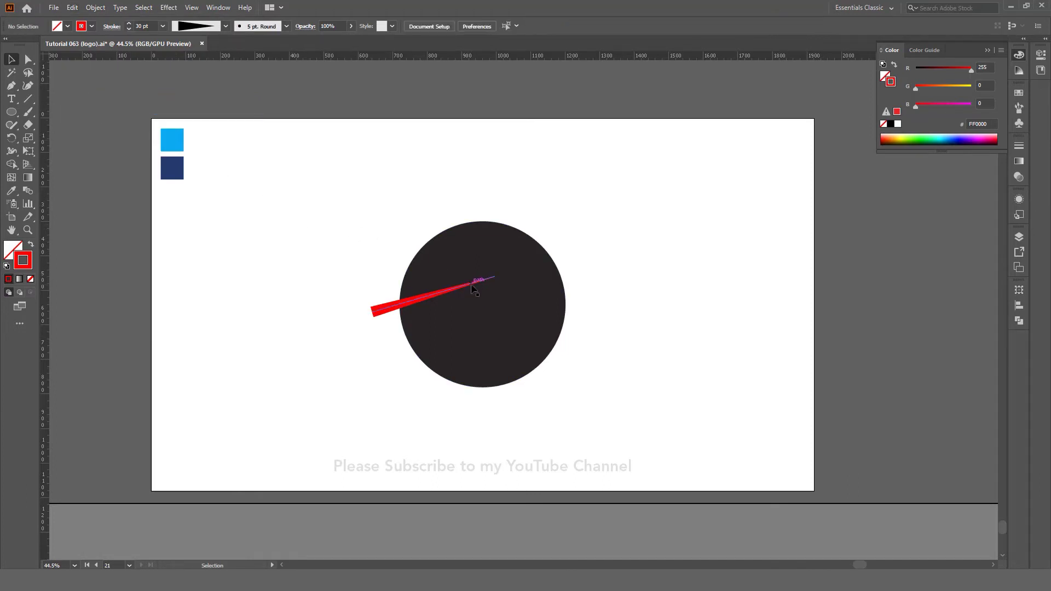
{"action": "left_click_drag", "start_coordinate": [472, 289], "coordinate": [491, 291]}
Step: Drag the copy's outer end down and left below the first wedge, undoing a stray paste
{"action": "key", "text": "a"}
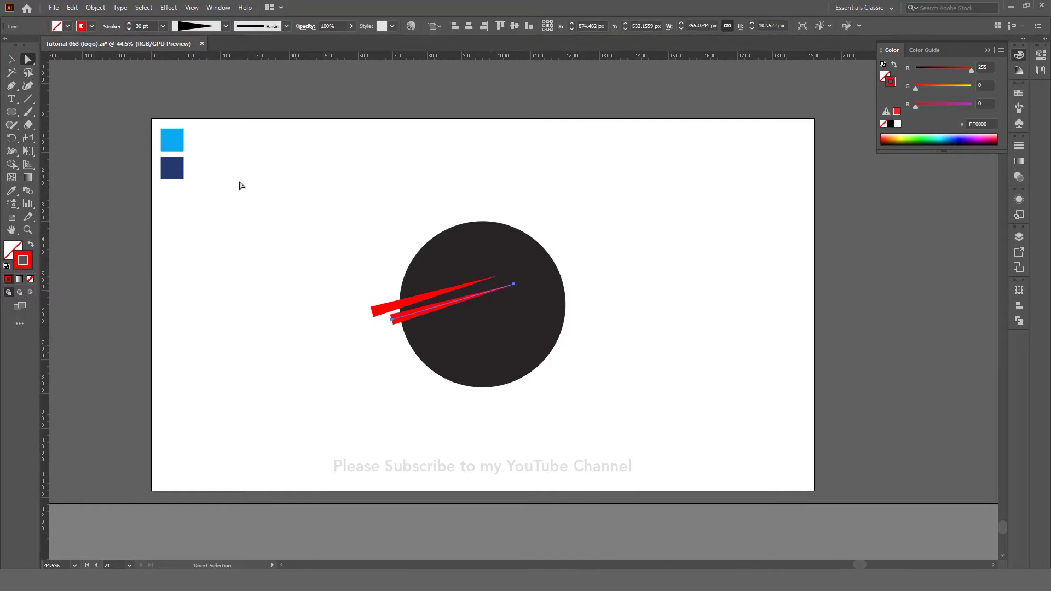
{"action": "left_click", "coordinate": [394, 325]}
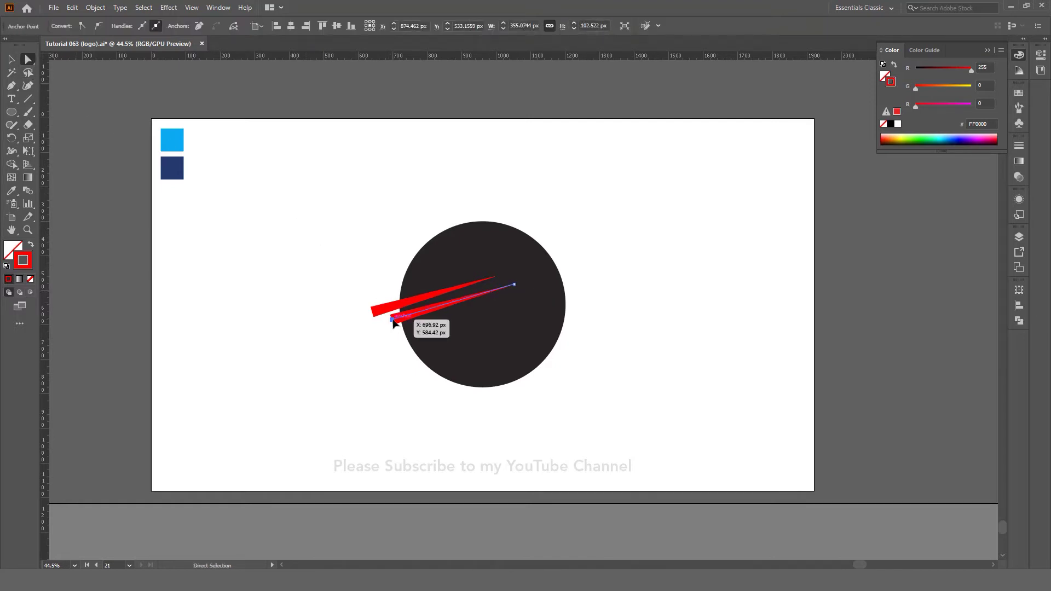
{"action": "left_click_drag", "start_coordinate": [393, 324], "coordinate": [367, 351]}
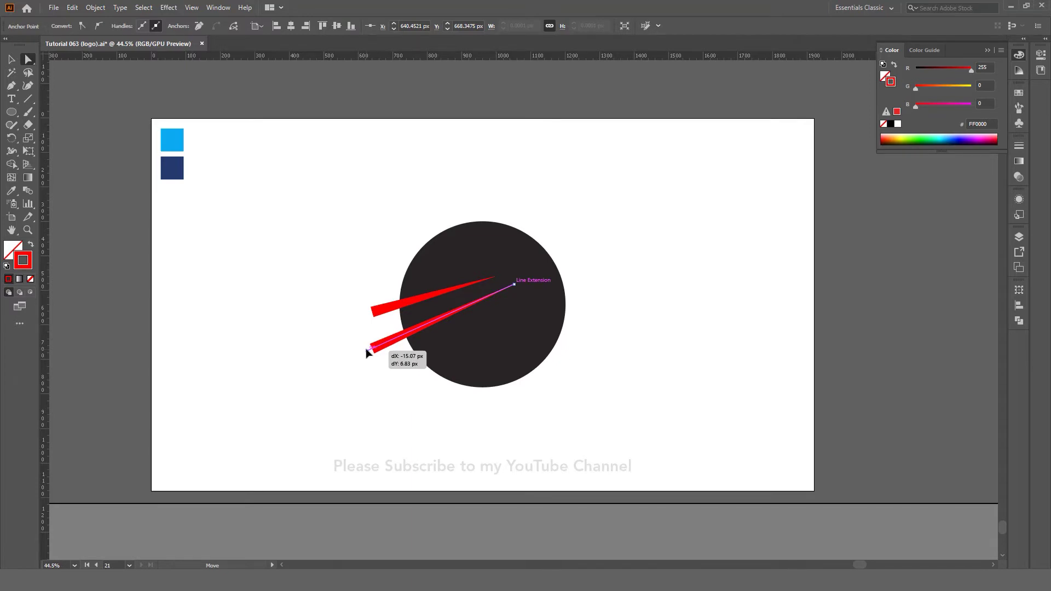
{"action": "left_click_drag", "start_coordinate": [367, 352], "coordinate": [366, 350]}
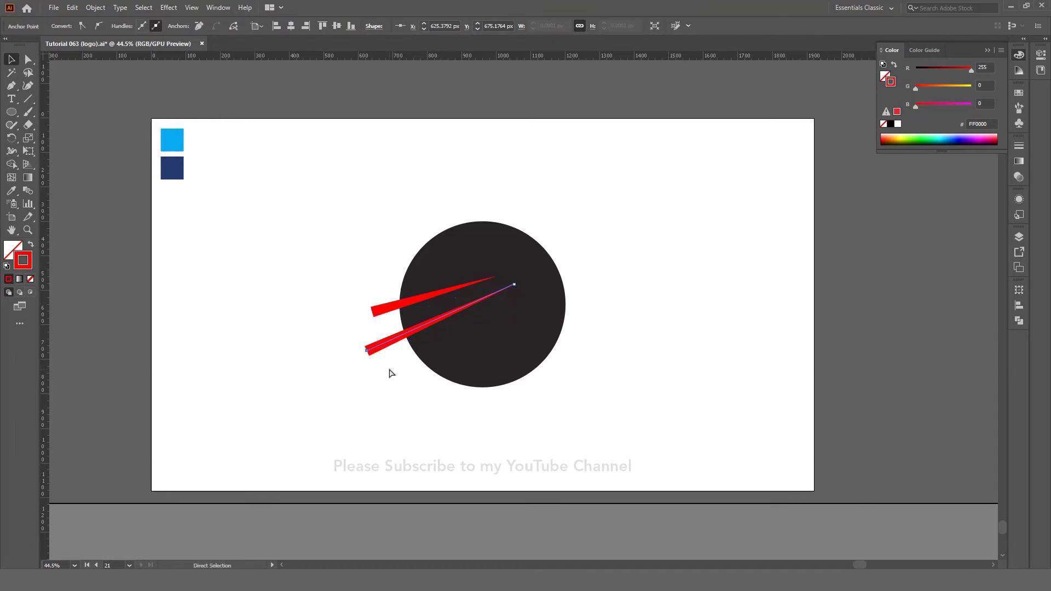
{"action": "key", "text": "ctrl+v"}
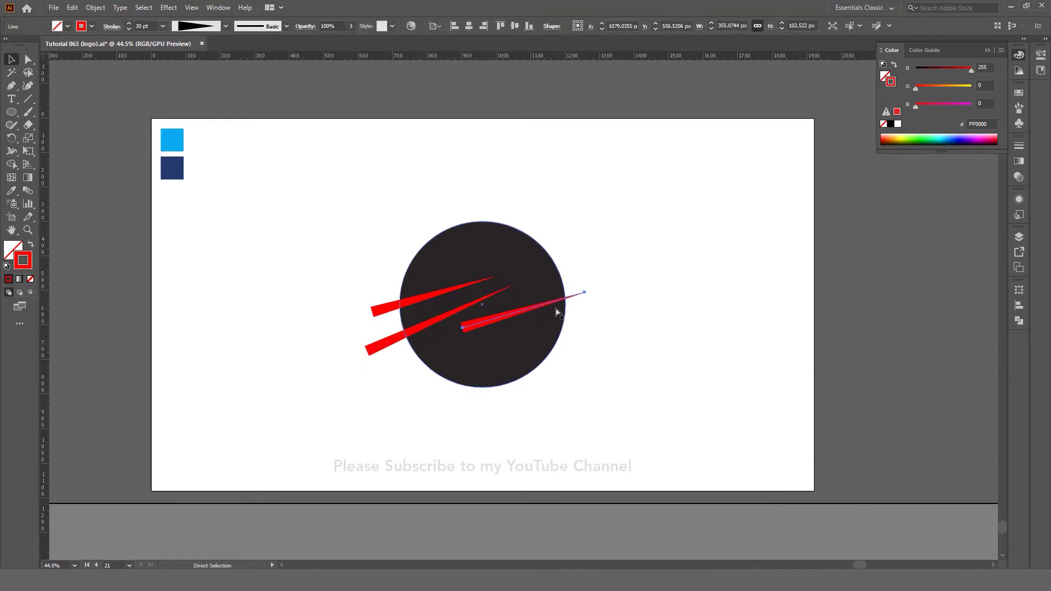
{"action": "key", "text": "ctrl+z"}
Step: Paste another copy of the red line in place and shift it up and right
{"action": "left_click", "coordinate": [71, 8]}
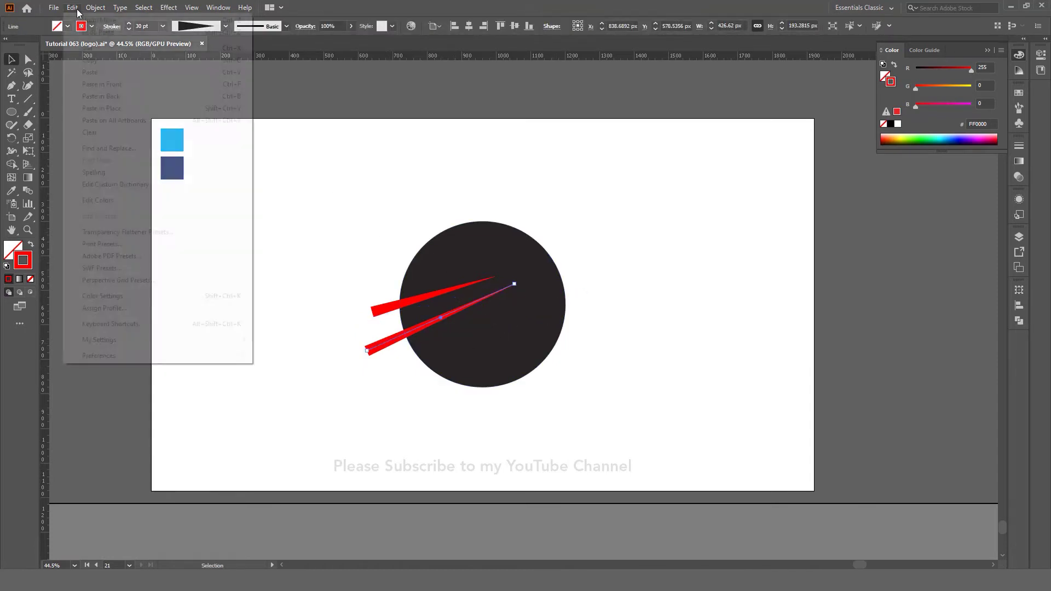
{"action": "left_click", "coordinate": [102, 62]}
{"action": "left_click", "coordinate": [72, 8]}
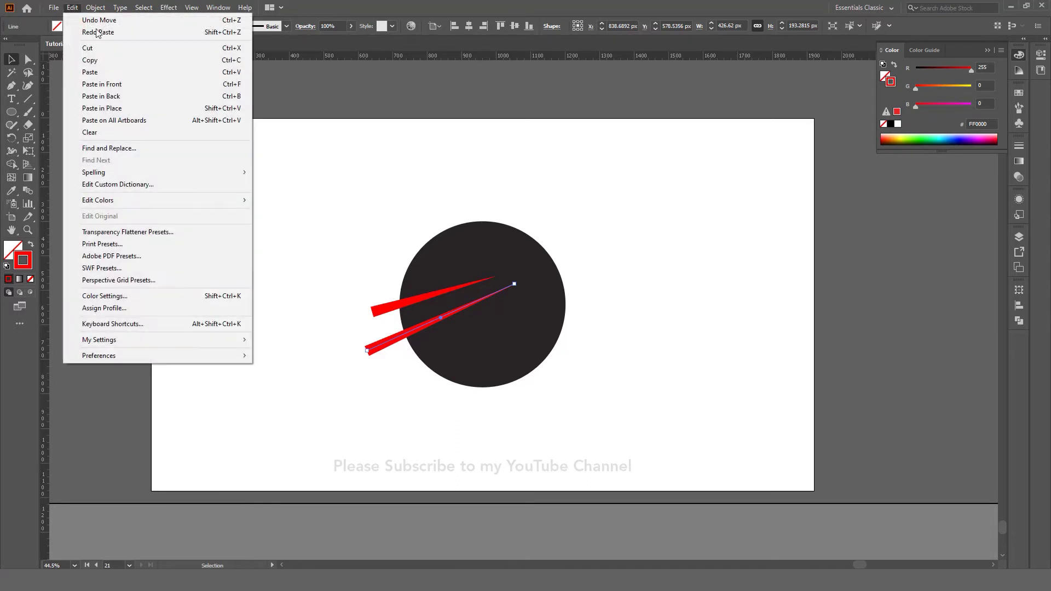
{"action": "left_click", "coordinate": [123, 108]}
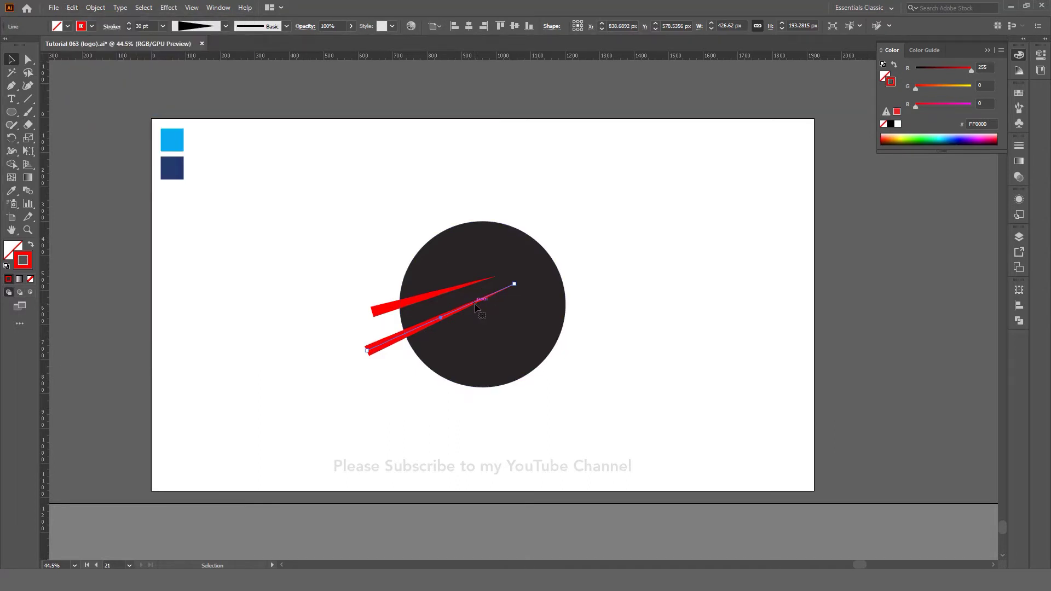
{"action": "left_click_drag", "start_coordinate": [475, 307], "coordinate": [534, 297]}
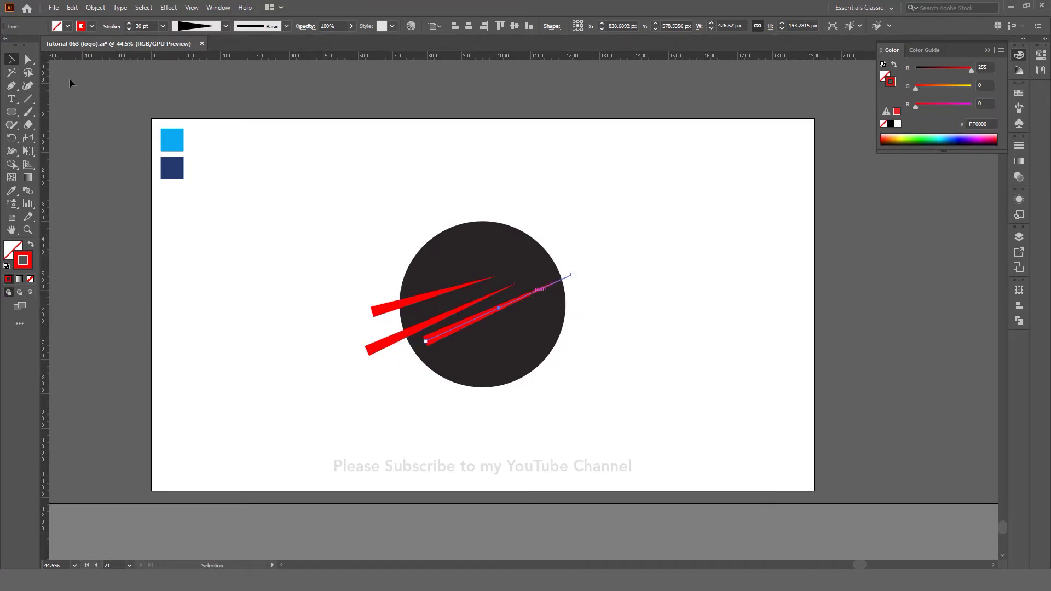
Step: Stretch the third spike from near the circle's bottom to past its upper right
{"action": "left_click", "coordinate": [29, 60]}
{"action": "left_click", "coordinate": [426, 344]}
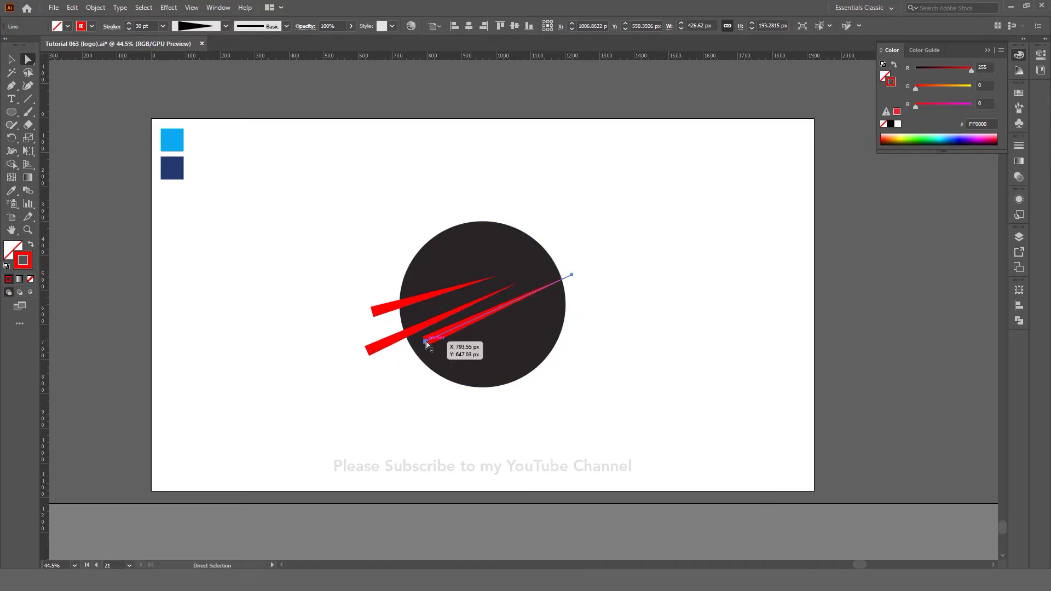
{"action": "left_click_drag", "start_coordinate": [426, 343], "coordinate": [392, 389]}
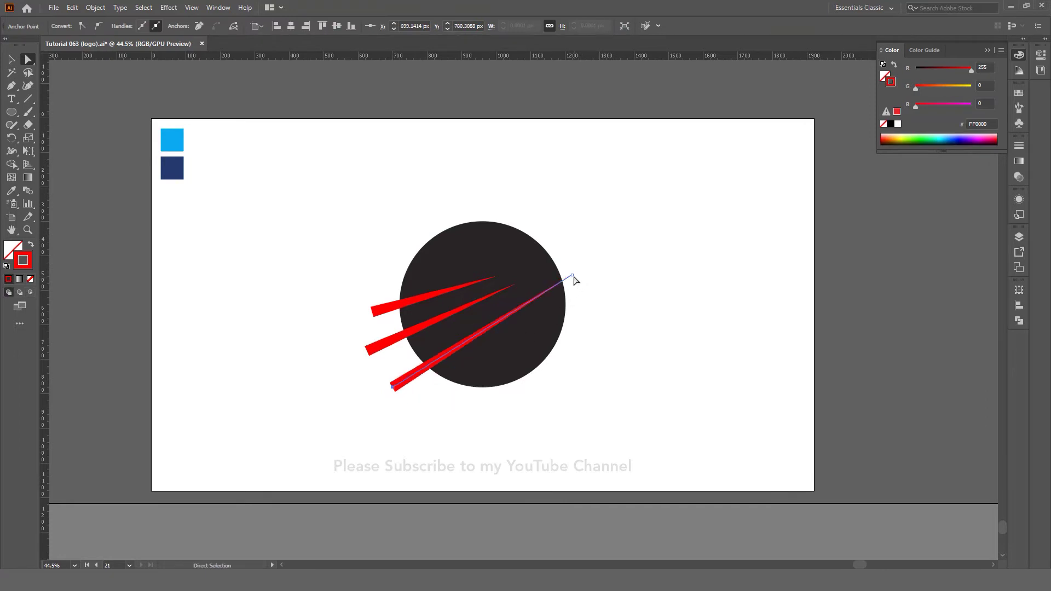
{"action": "left_click_drag", "start_coordinate": [573, 280], "coordinate": [600, 258]}
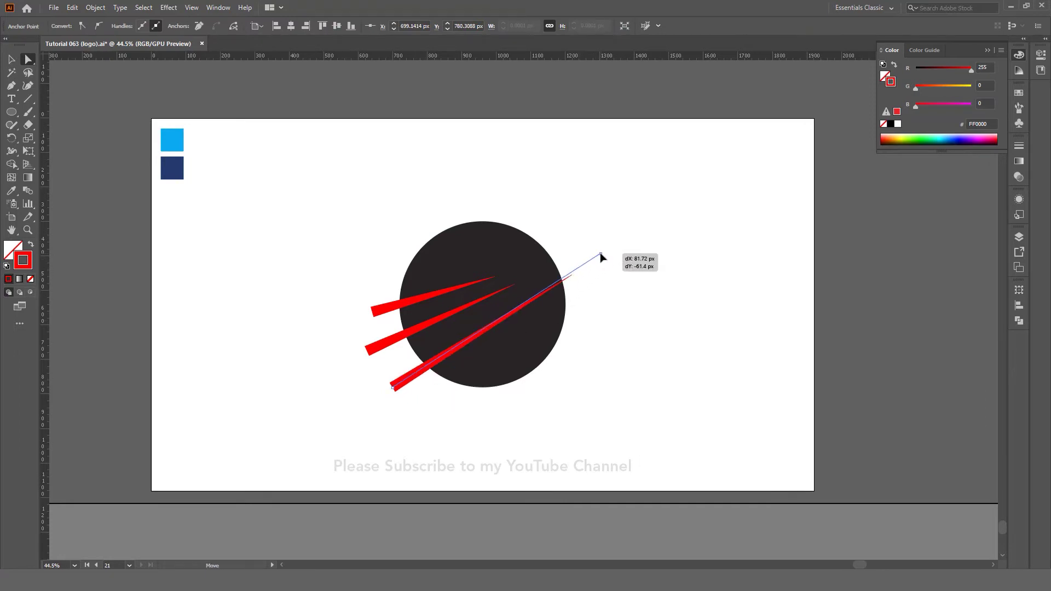
{"action": "left_click_drag", "start_coordinate": [600, 258], "coordinate": [601, 258]}
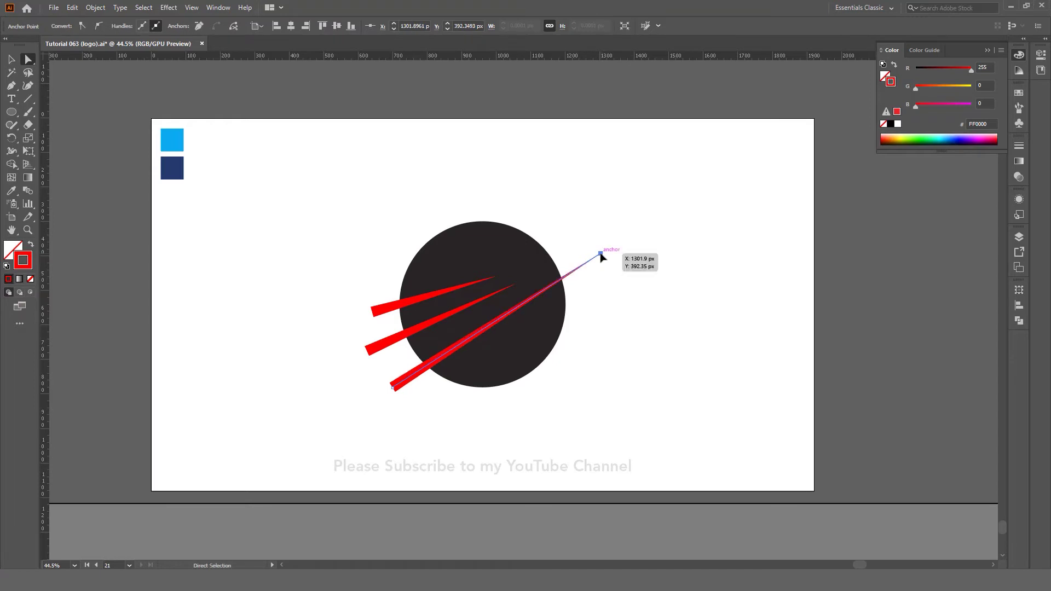
Step: Fan the middle and top spikes by moving their tips right and lowering their left ends
{"action": "left_click", "coordinate": [498, 294]}
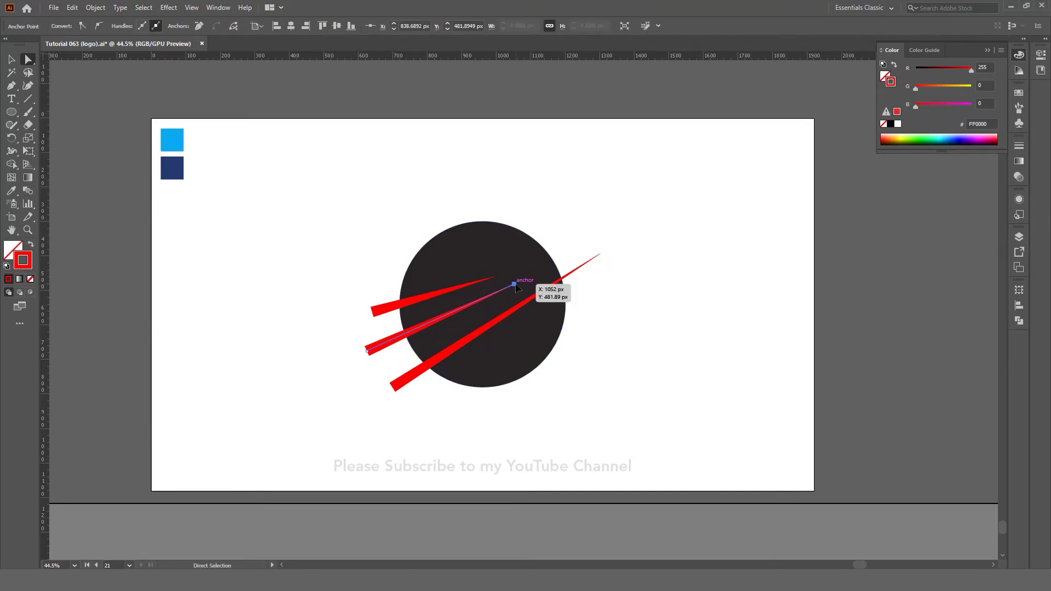
{"action": "left_click_drag", "start_coordinate": [517, 288], "coordinate": [533, 288]}
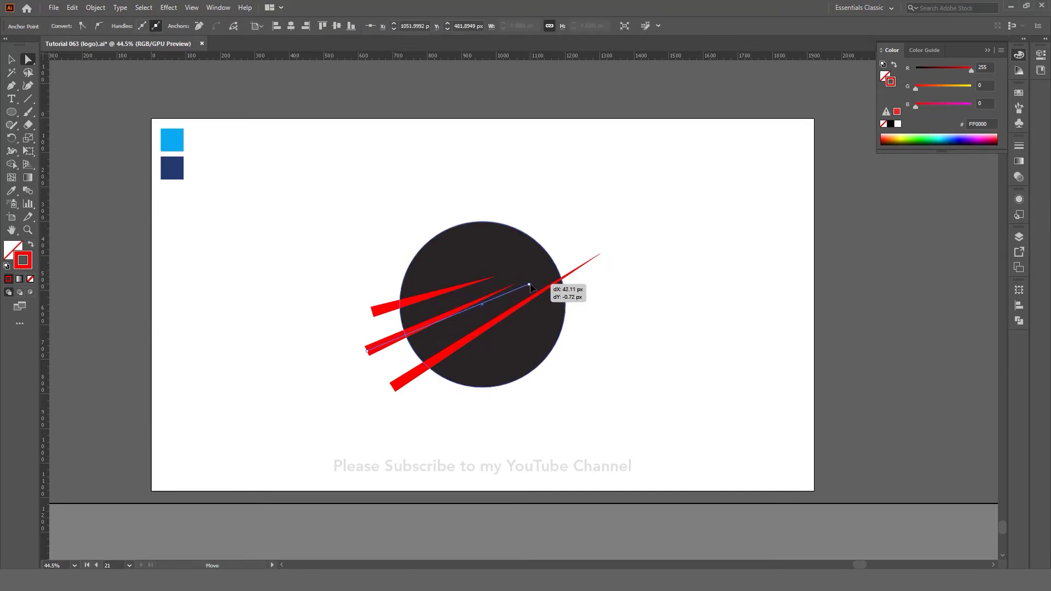
{"action": "left_click_drag", "start_coordinate": [367, 350], "coordinate": [365, 373]}
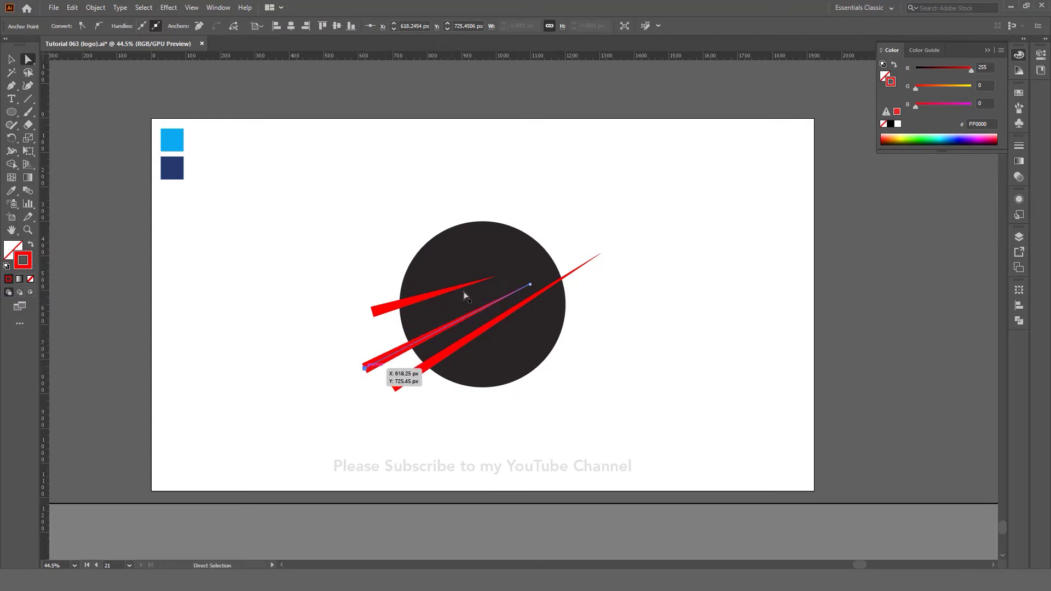
{"action": "left_click", "coordinate": [496, 277]}
{"action": "left_click_drag", "start_coordinate": [495, 278], "coordinate": [504, 283]}
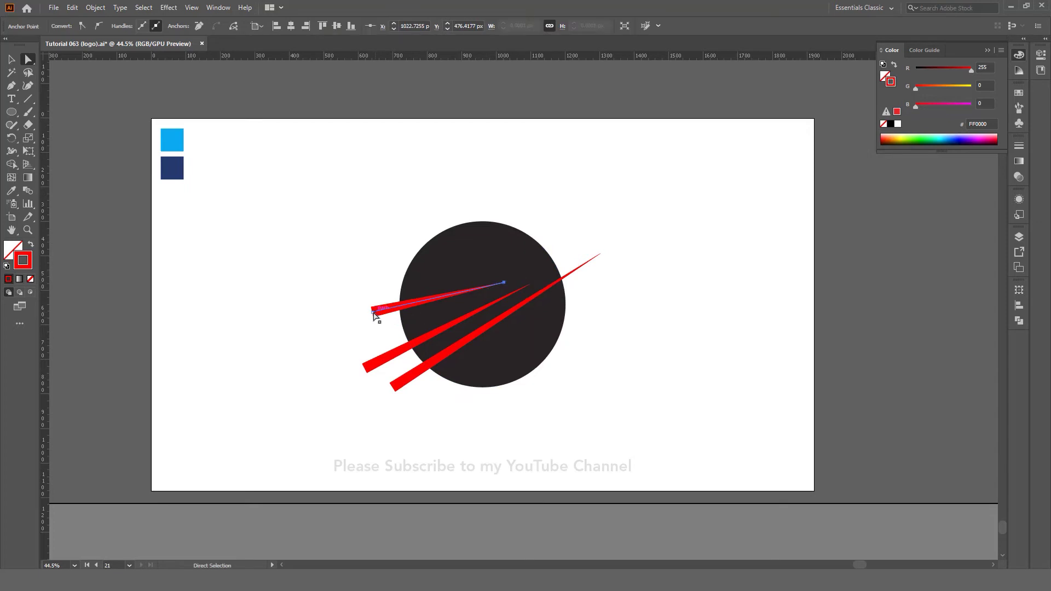
{"action": "left_click_drag", "start_coordinate": [373, 312], "coordinate": [364, 333]}
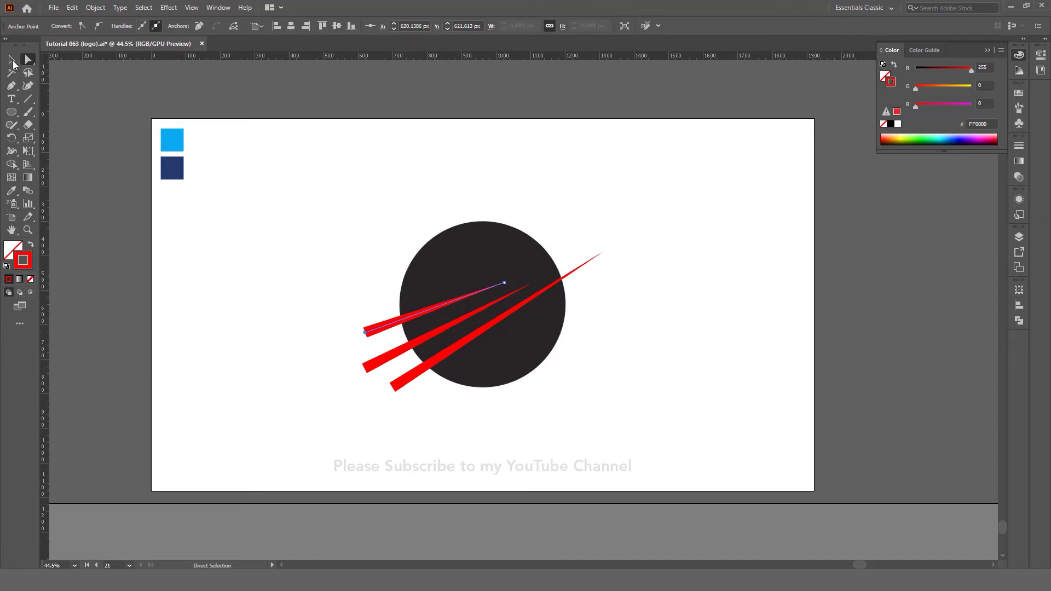
{"action": "left_click", "coordinate": [13, 62]}
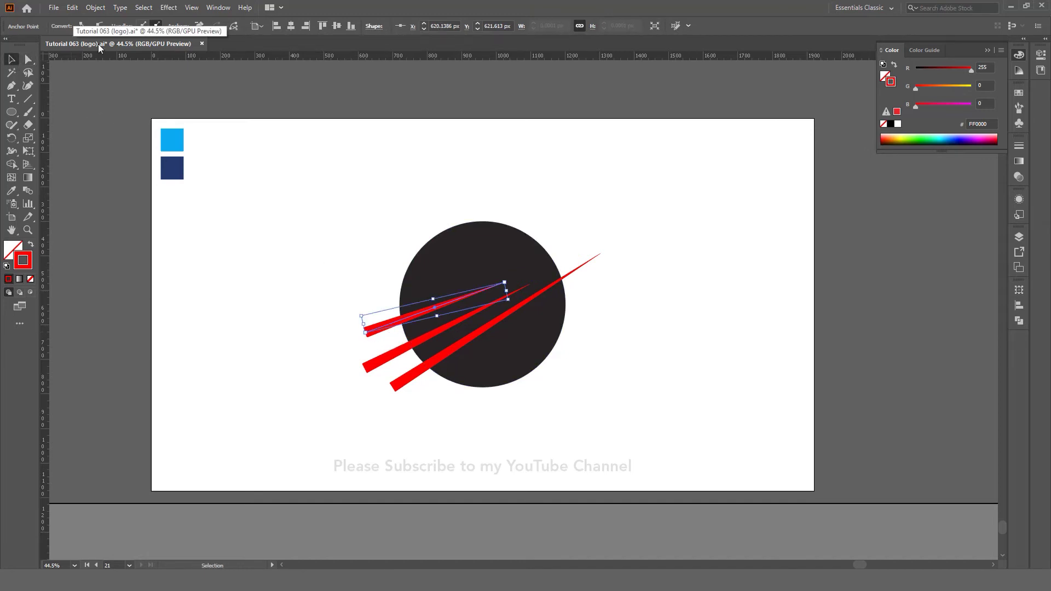
Step: Select the three red spikes and set their stroke weight to 60 pt
{"action": "left_click", "coordinate": [327, 299]}
{"action": "left_click_drag", "start_coordinate": [335, 312], "coordinate": [383, 372]}
{"action": "key", "text": "shift+ctrl+F9"}
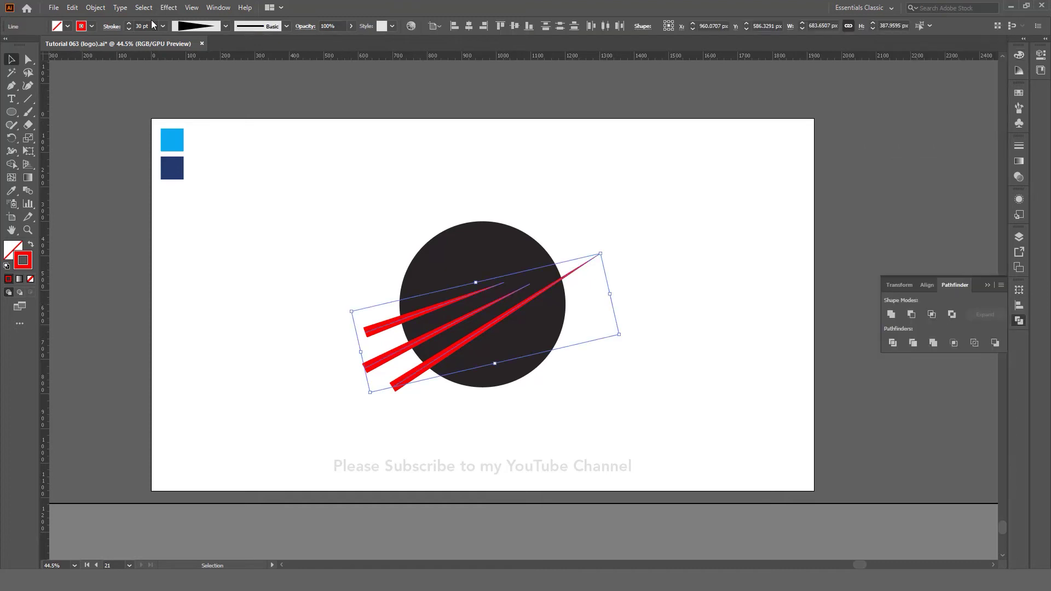
{"action": "scroll", "coordinate": [150, 26], "scroll_direction": "up", "scroll_amount": 5}
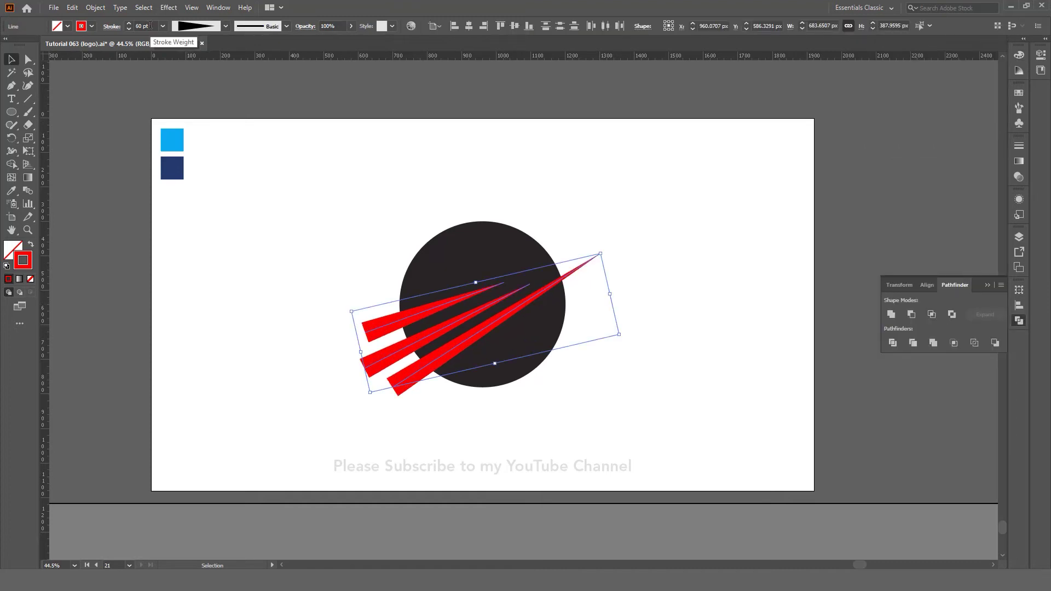
{"action": "left_click", "coordinate": [662, 334]}
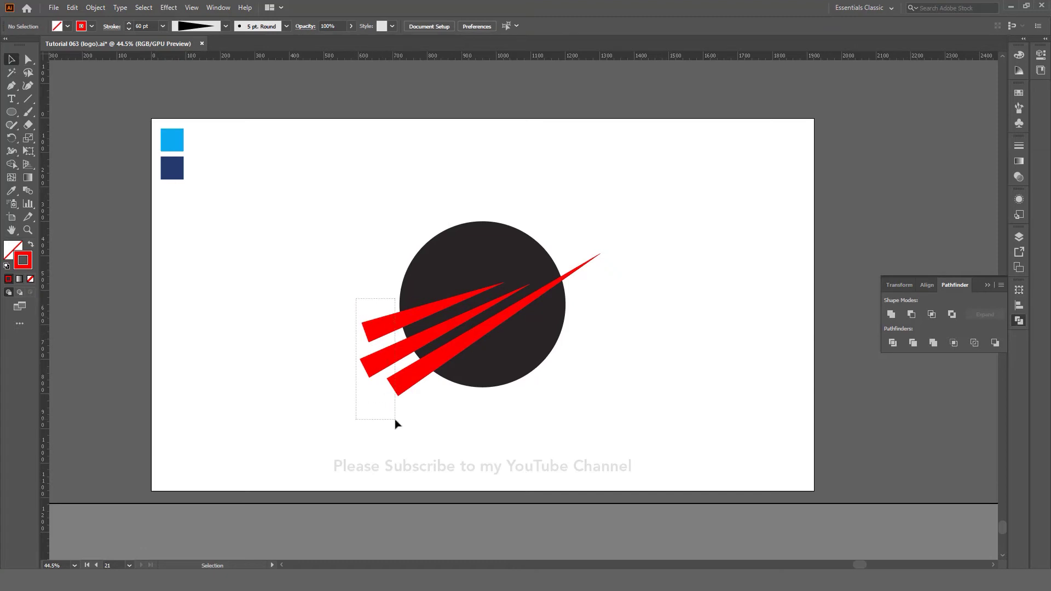
{"action": "left_click_drag", "start_coordinate": [376, 362], "coordinate": [394, 421]}
{"action": "left_click", "coordinate": [95, 7]}
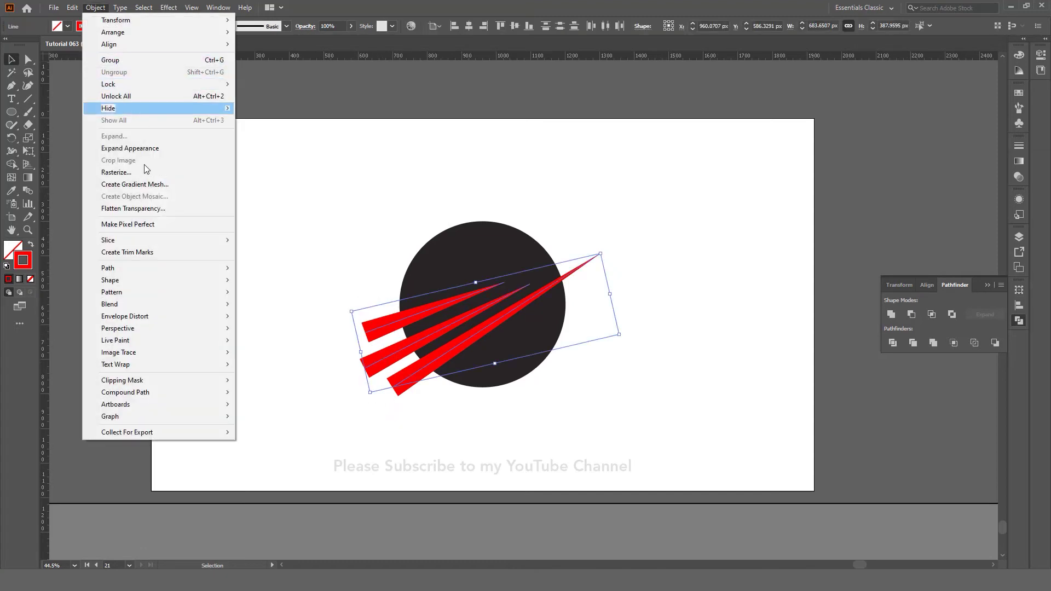
Step: Expand the spikes, subtract them from the circle with Minus Front, and ungroup the pieces
{"action": "left_click", "coordinate": [144, 147]}
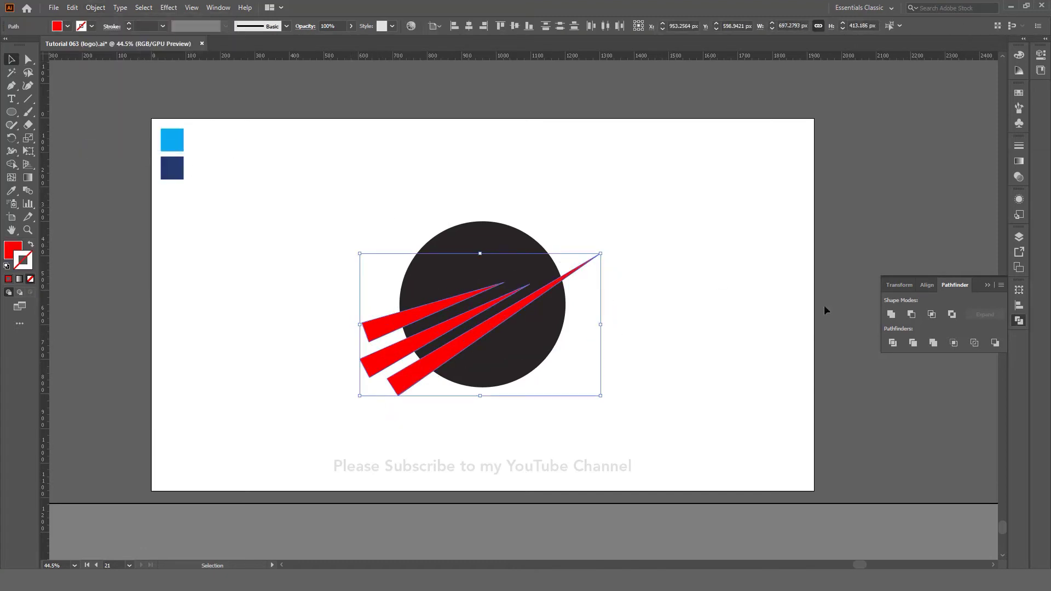
{"action": "left_click", "coordinate": [513, 248], "text": "shift"}
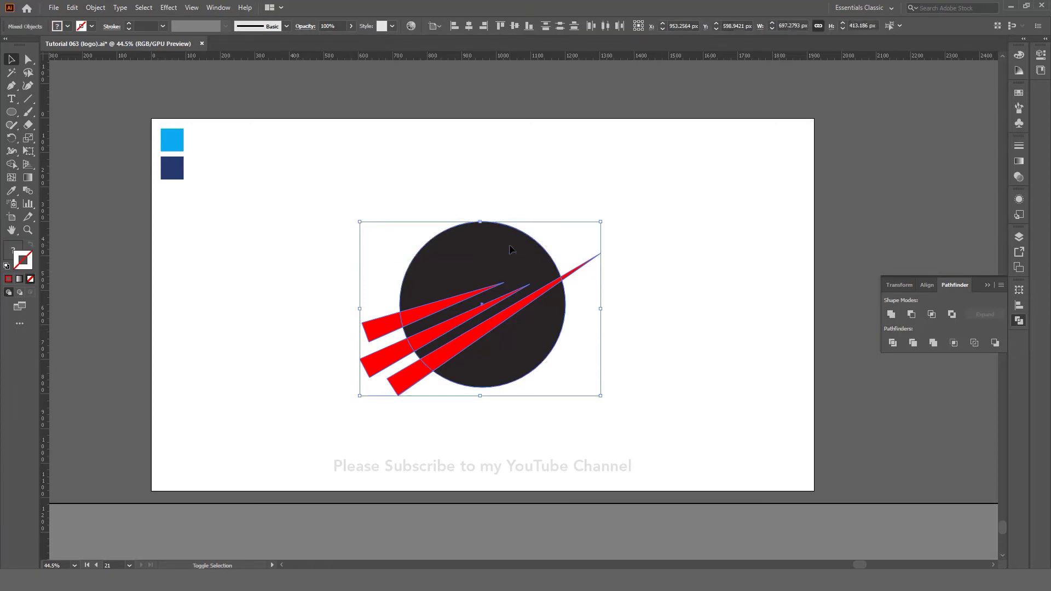
{"action": "left_click", "coordinate": [911, 310]}
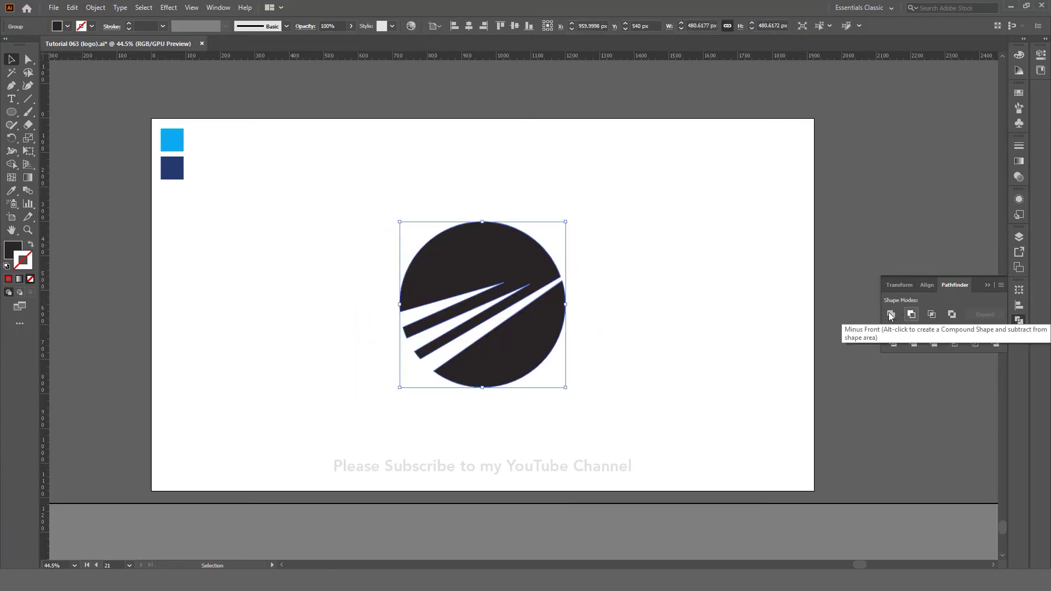
{"action": "left_click", "coordinate": [710, 308]}
{"action": "right_click", "coordinate": [554, 323]}
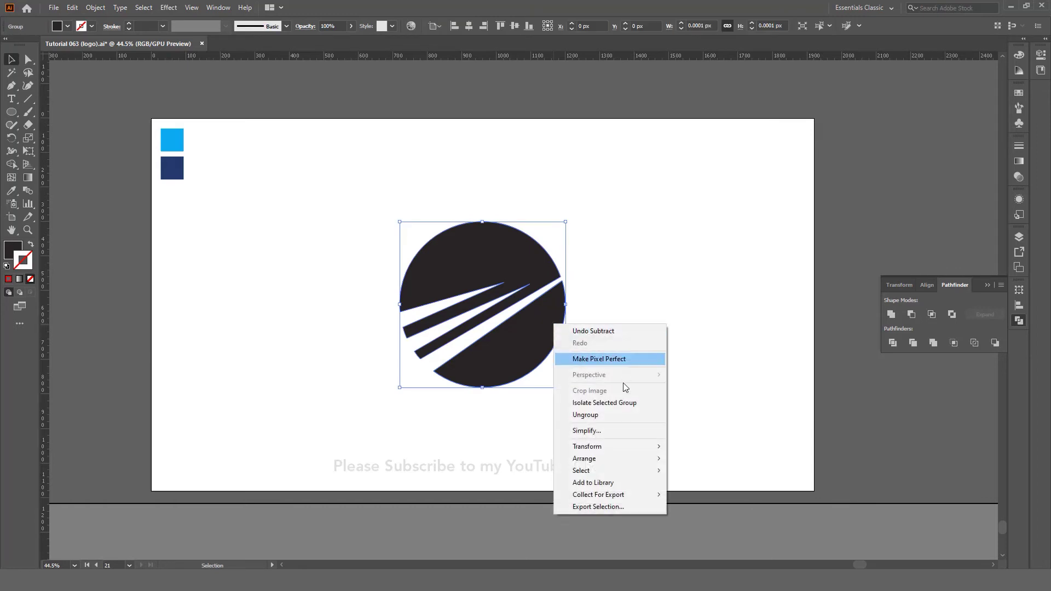
{"action": "left_click", "coordinate": [662, 394]}
{"action": "left_click", "coordinate": [524, 284]}
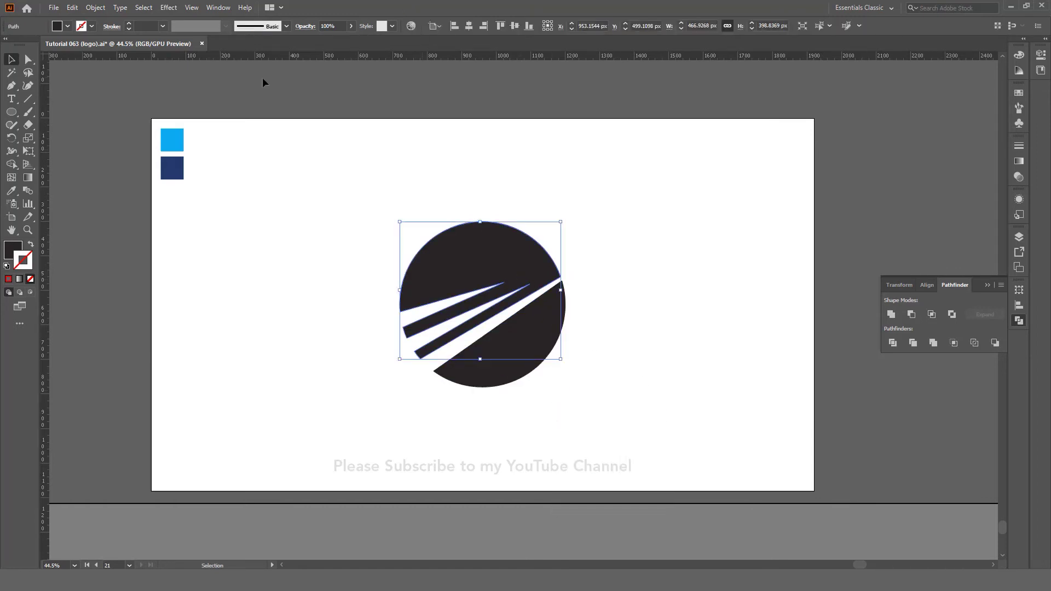
Step: Sample the swatches to colour the upper piece light blue and the lower piece navy 1F366E
{"action": "left_click", "coordinate": [12, 191]}
{"action": "left_click", "coordinate": [172, 140]}
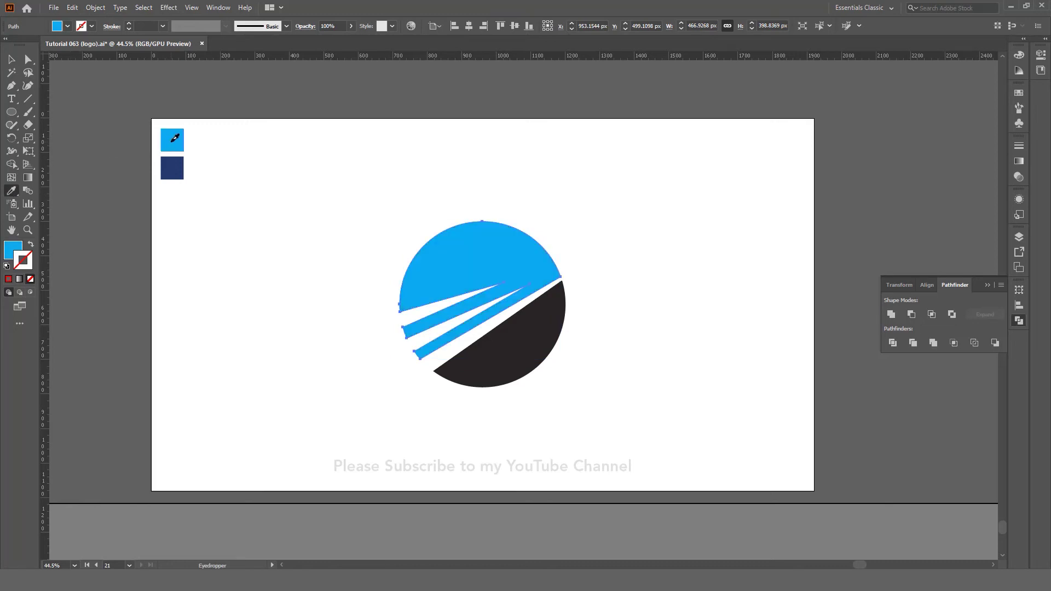
{"action": "left_click", "coordinate": [12, 59]}
{"action": "left_click", "coordinate": [504, 345]}
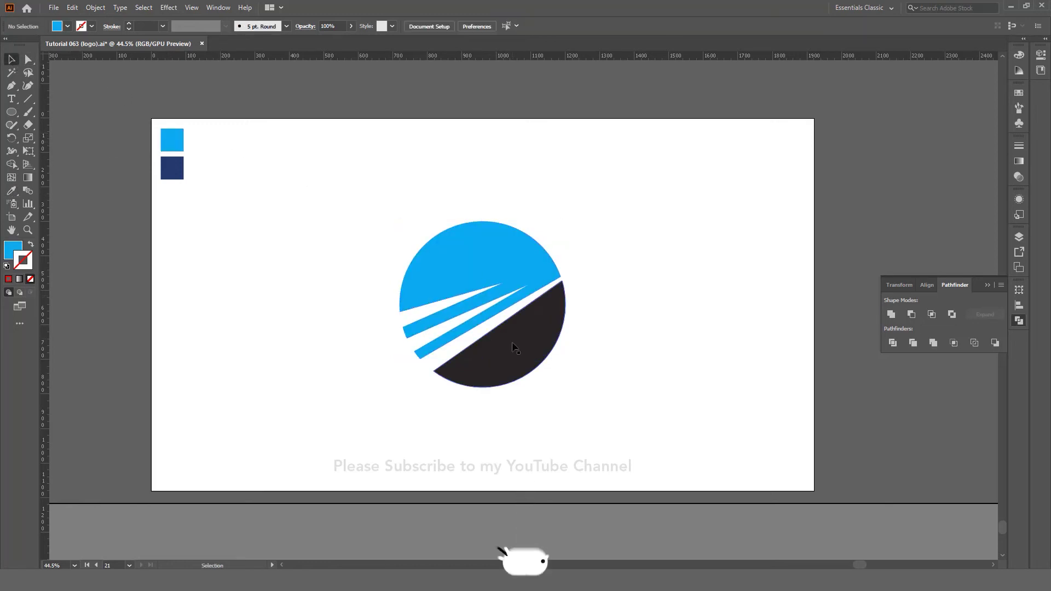
{"action": "left_click", "coordinate": [11, 190]}
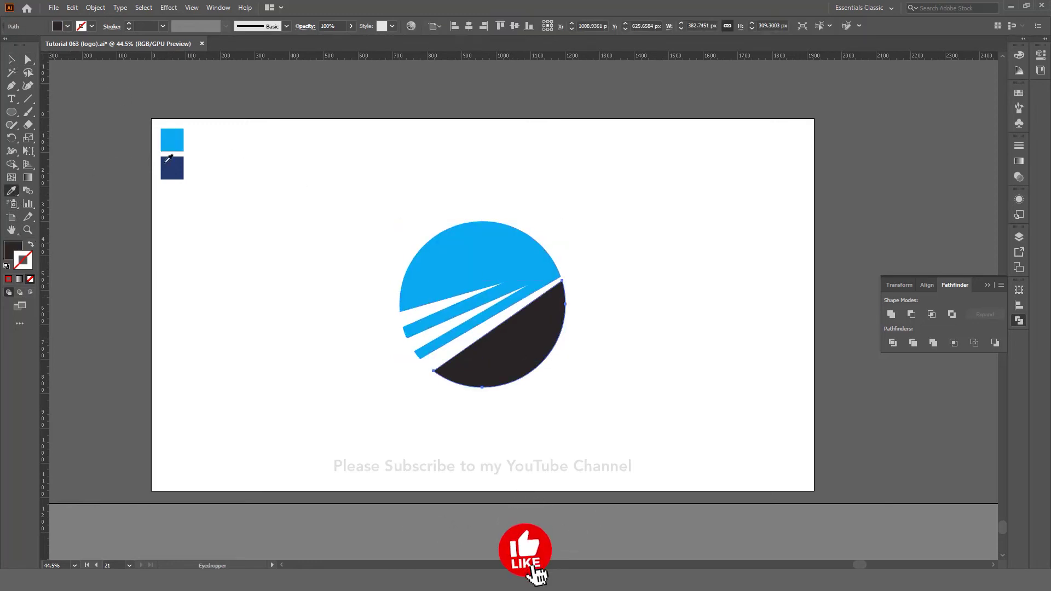
{"action": "left_click", "coordinate": [173, 166]}
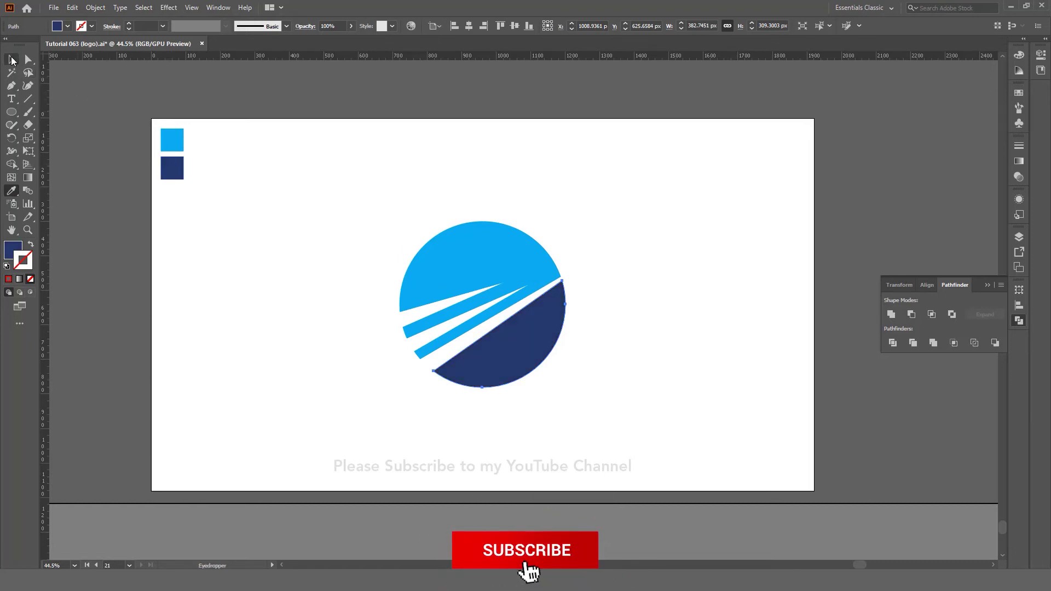
{"action": "key", "text": "v"}
{"action": "left_click", "coordinate": [275, 247]}
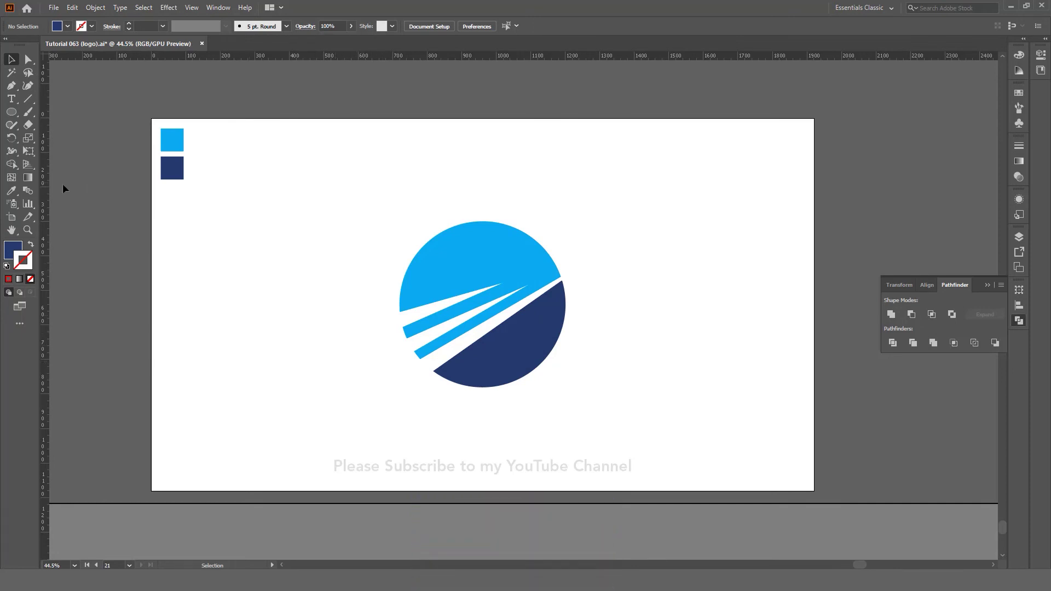
{"action": "left_click", "coordinate": [16, 253]}
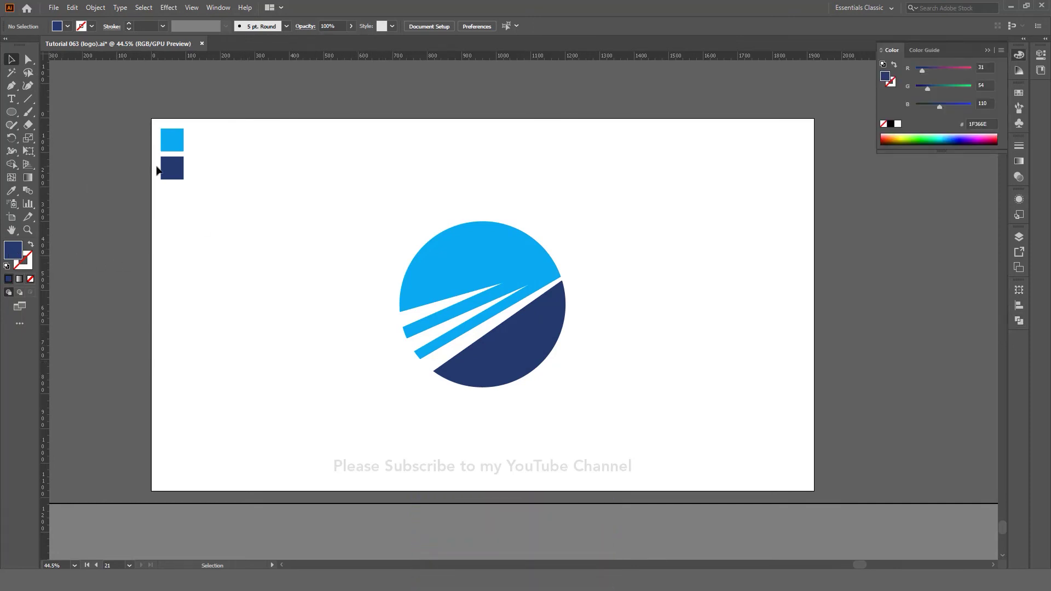
Step: Draw a closed triangular spike with the Pen tool pointing left out of the top streak
{"action": "left_click_drag", "start_coordinate": [11, 85], "coordinate": [55, 87]}
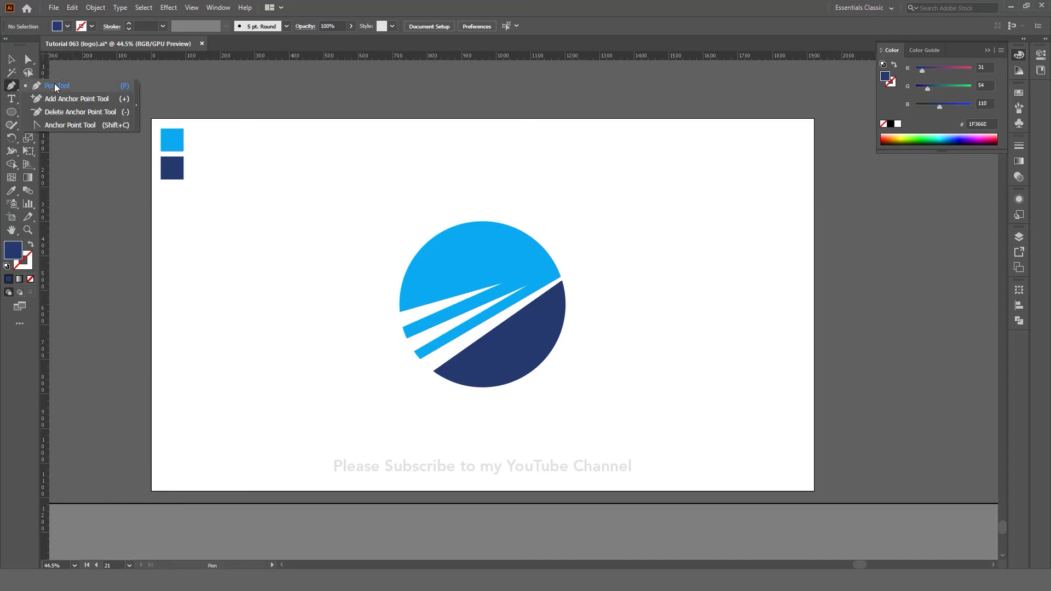
{"action": "left_click", "coordinate": [55, 87]}
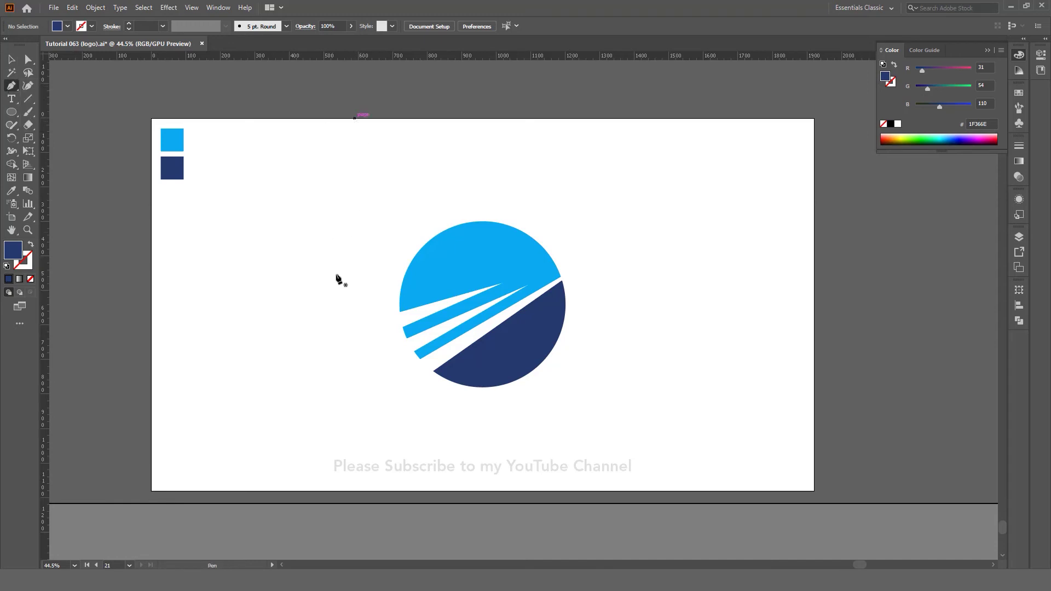
{"action": "left_click", "coordinate": [474, 290]}
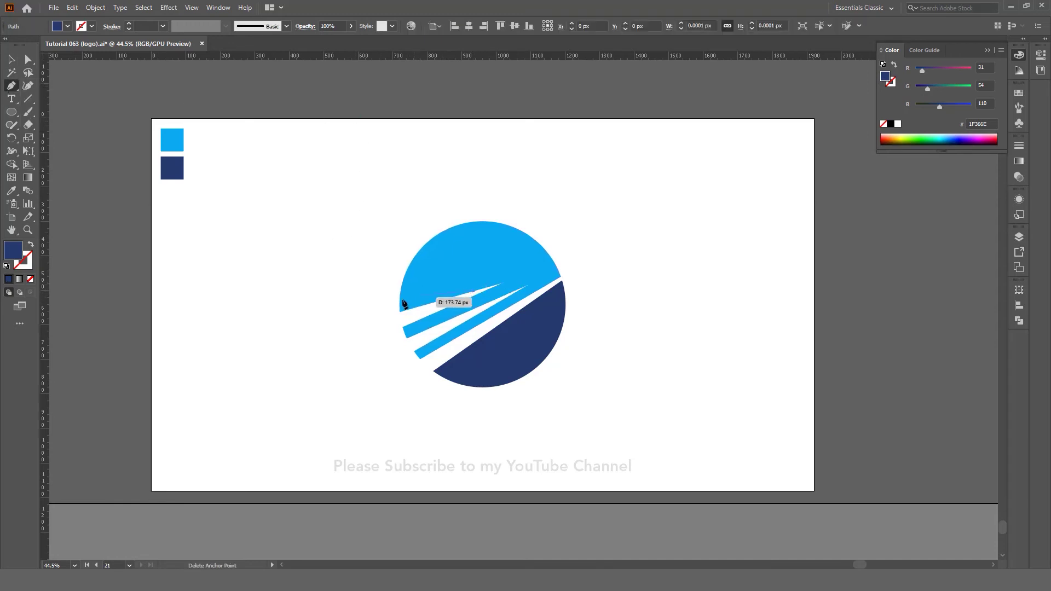
{"action": "left_click", "coordinate": [372, 320]}
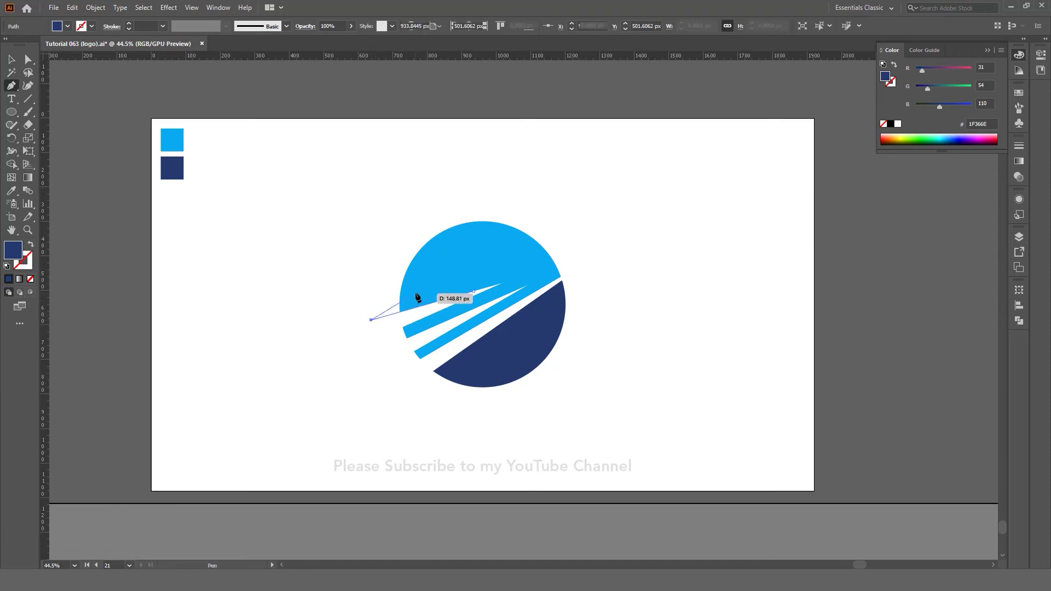
{"action": "left_click", "coordinate": [420, 290]}
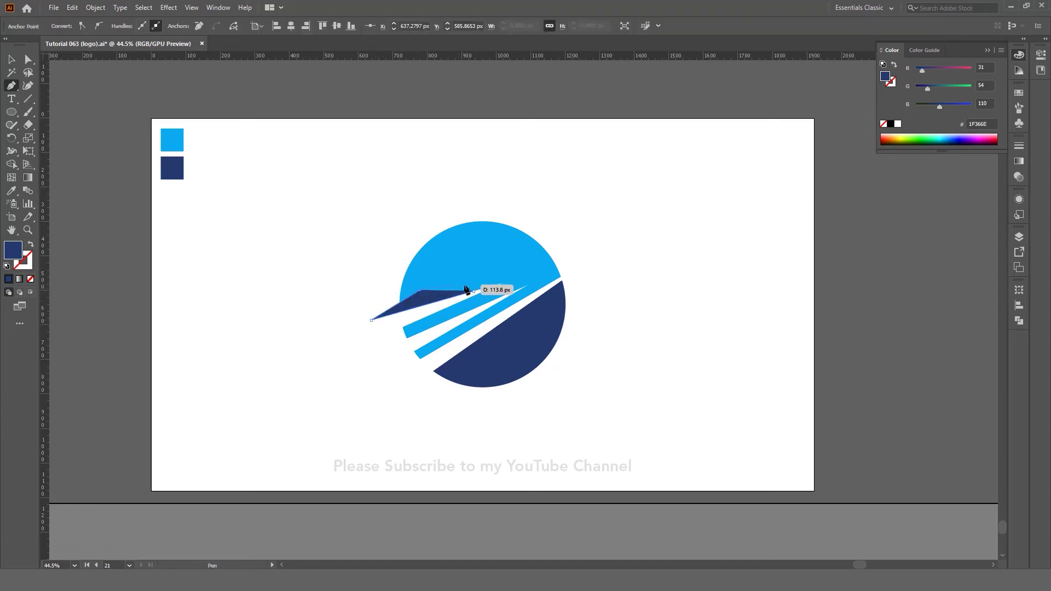
{"action": "left_click", "coordinate": [474, 291]}
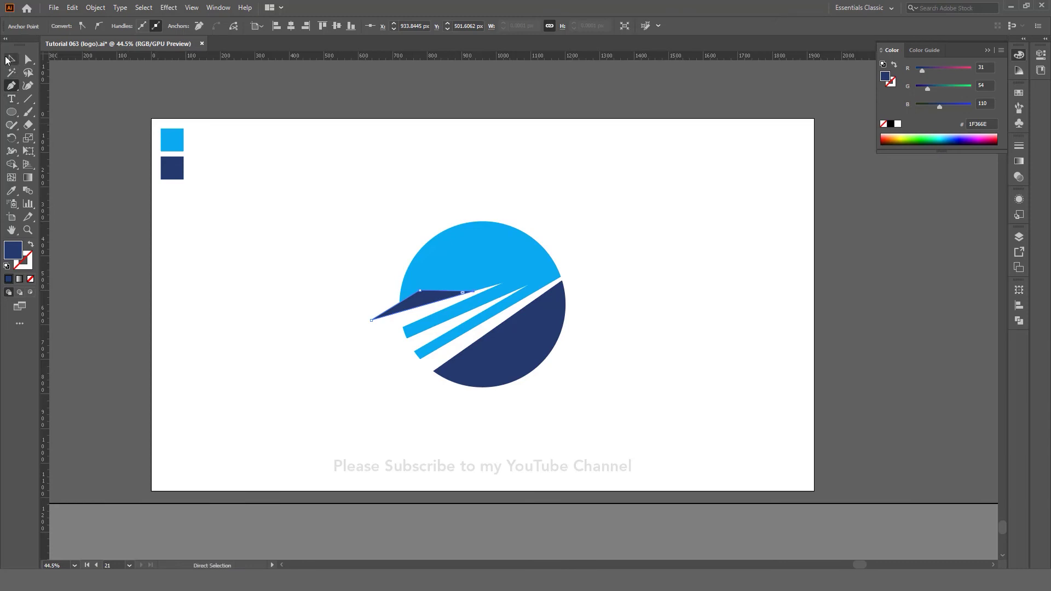
Step: Fill the spike with the circle's light blue using the Eyedropper
{"action": "left_click", "coordinate": [13, 193]}
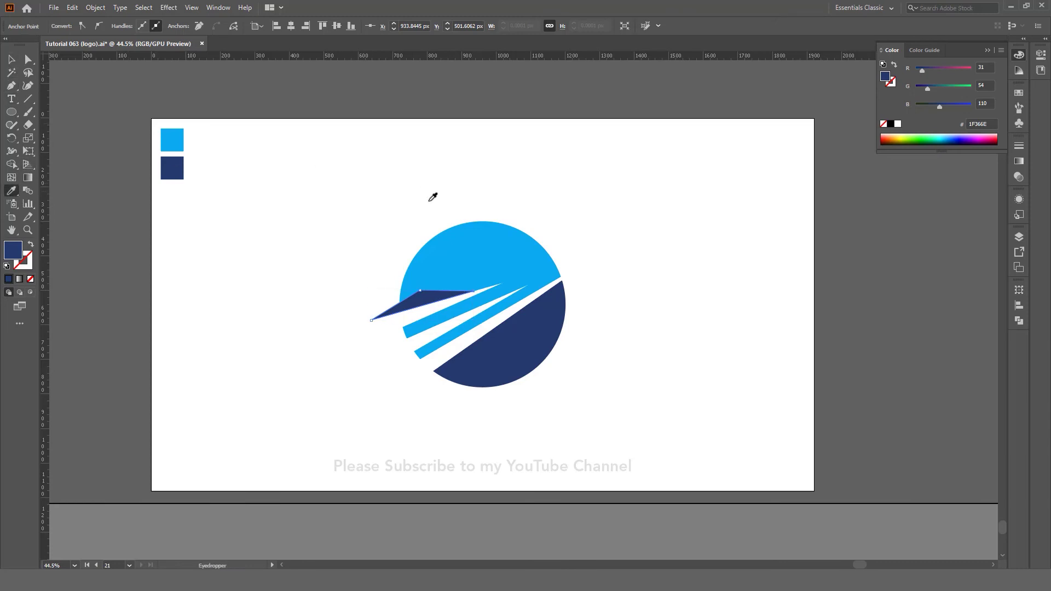
{"action": "left_click", "coordinate": [461, 232]}
{"action": "left_click", "coordinate": [11, 59]}
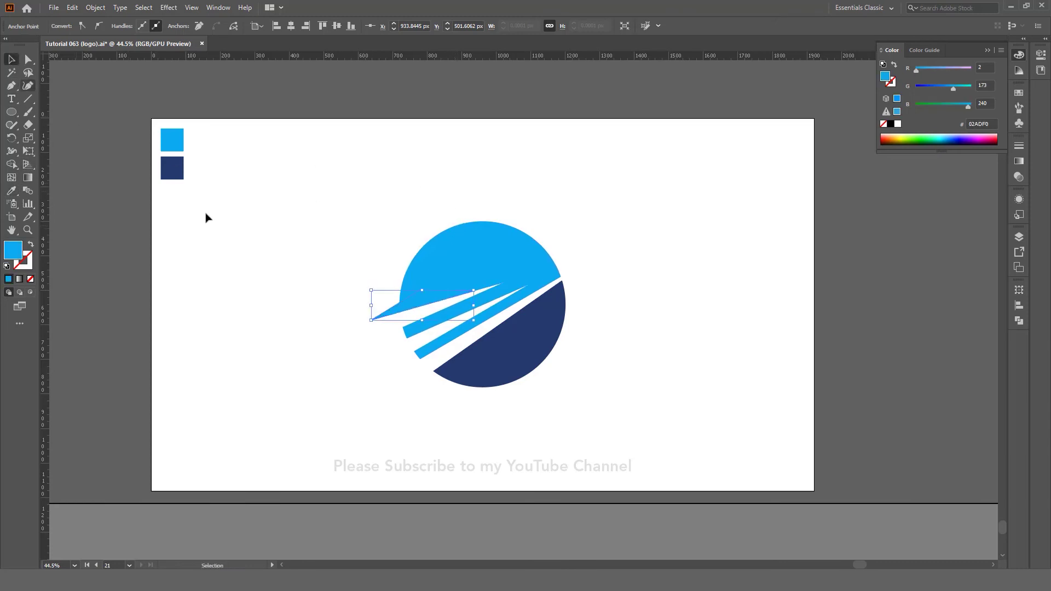
{"action": "left_click", "coordinate": [313, 364]}
{"action": "left_click", "coordinate": [514, 366]}
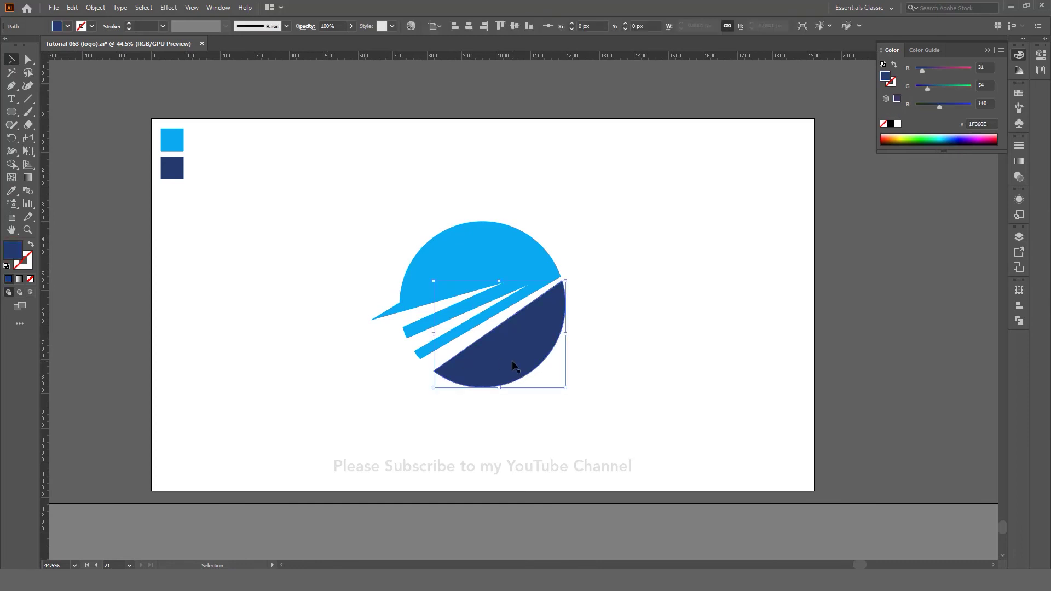
Step: Draw a navy triangle tip from the navy part's edge out past the circle's upper right
{"action": "left_click", "coordinate": [11, 86]}
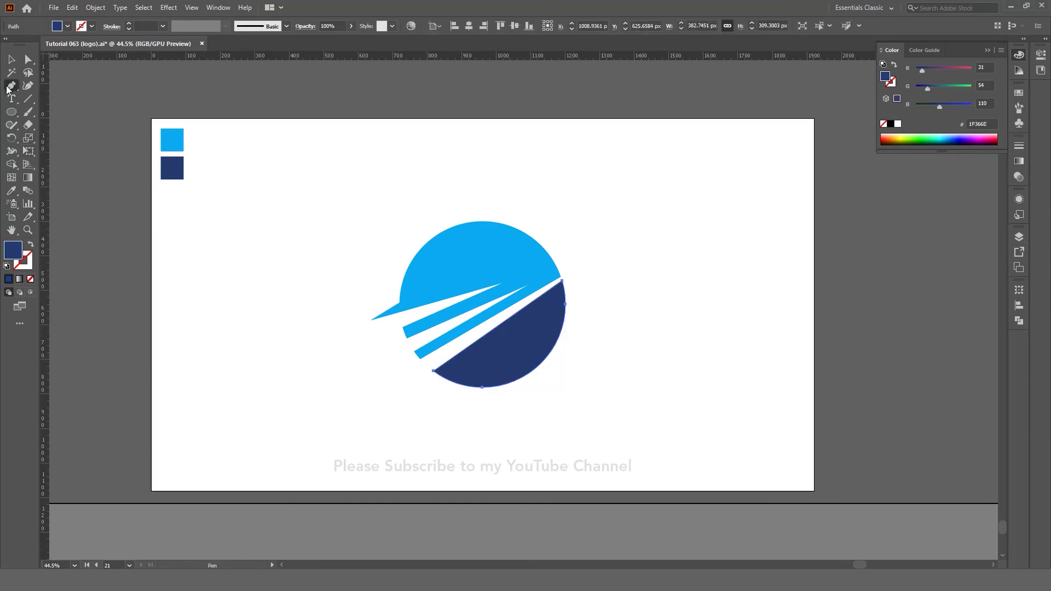
{"action": "left_click", "coordinate": [532, 301]}
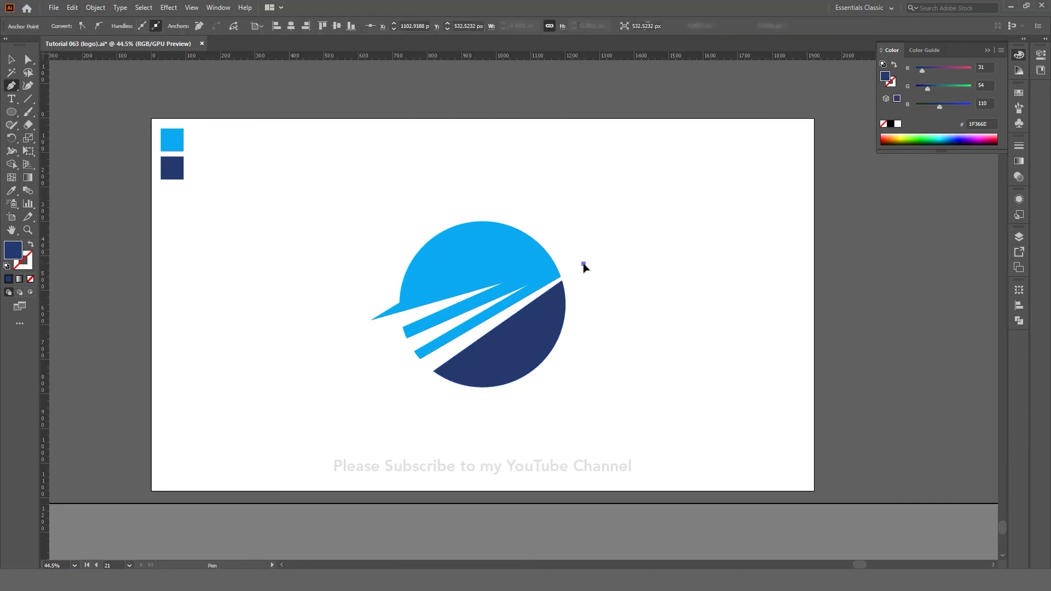
{"action": "left_click", "coordinate": [540, 315]}
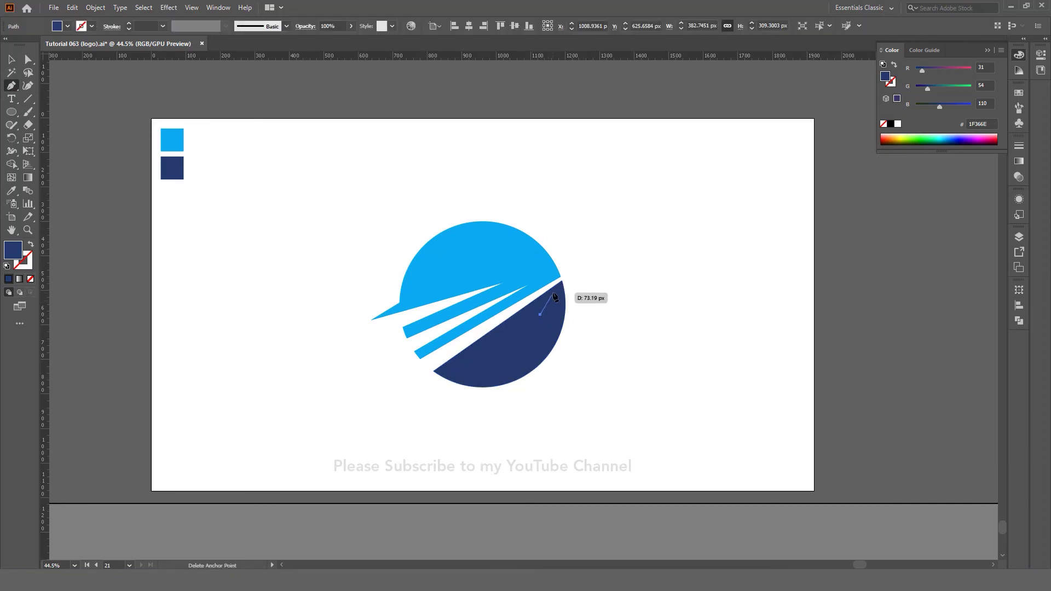
{"action": "mouse_move", "coordinate": [555, 284]}
{"action": "left_mouse_down"}
{"action": "mouse_move", "coordinate": [593, 262]}
{"action": "mouse_move", "coordinate": [579, 275]}
{"action": "left_mouse_up"}
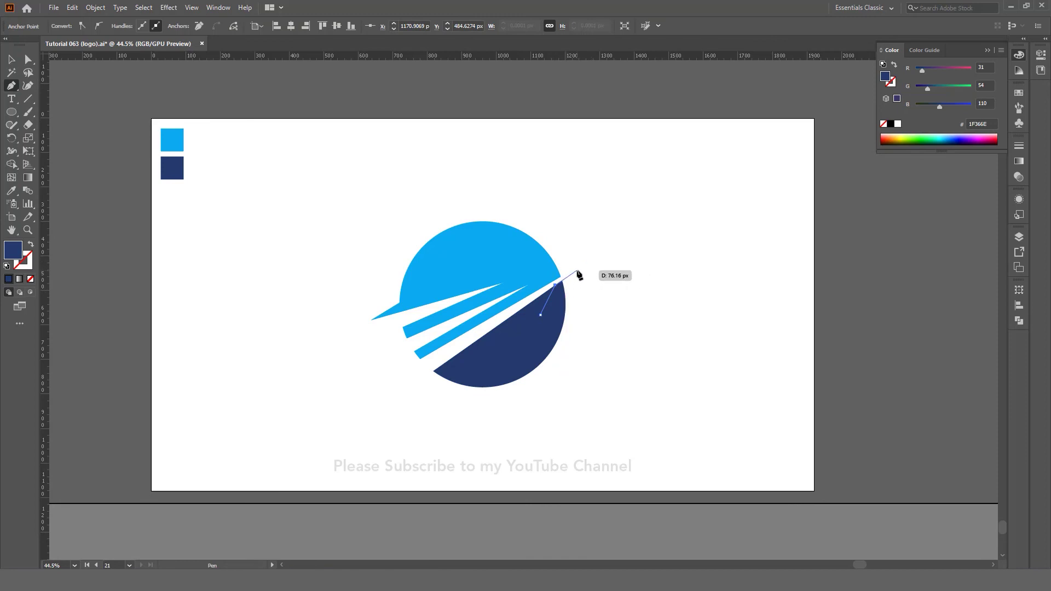
{"action": "left_click", "coordinate": [580, 269]}
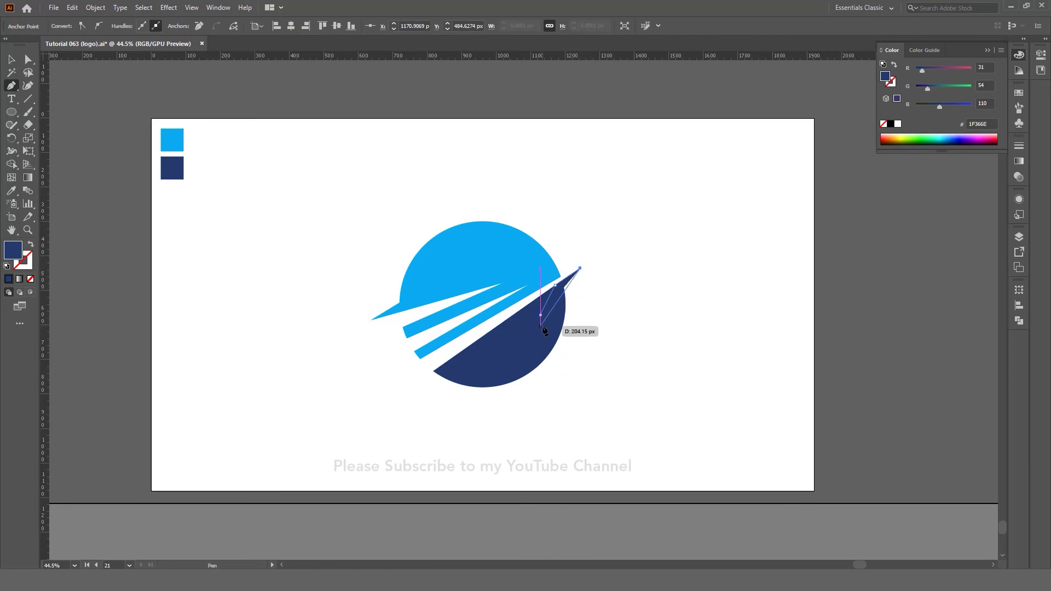
{"action": "left_click", "coordinate": [541, 314]}
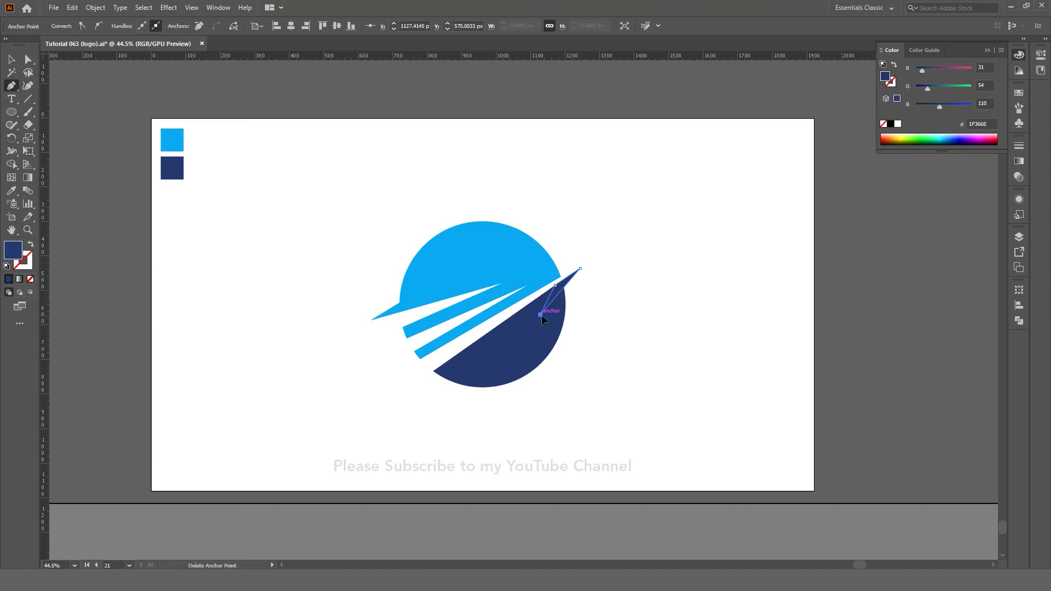
Step: Select the new tip triangle together with the navy lower part
{"action": "key", "text": "v"}
{"action": "left_click", "coordinate": [594, 305]}
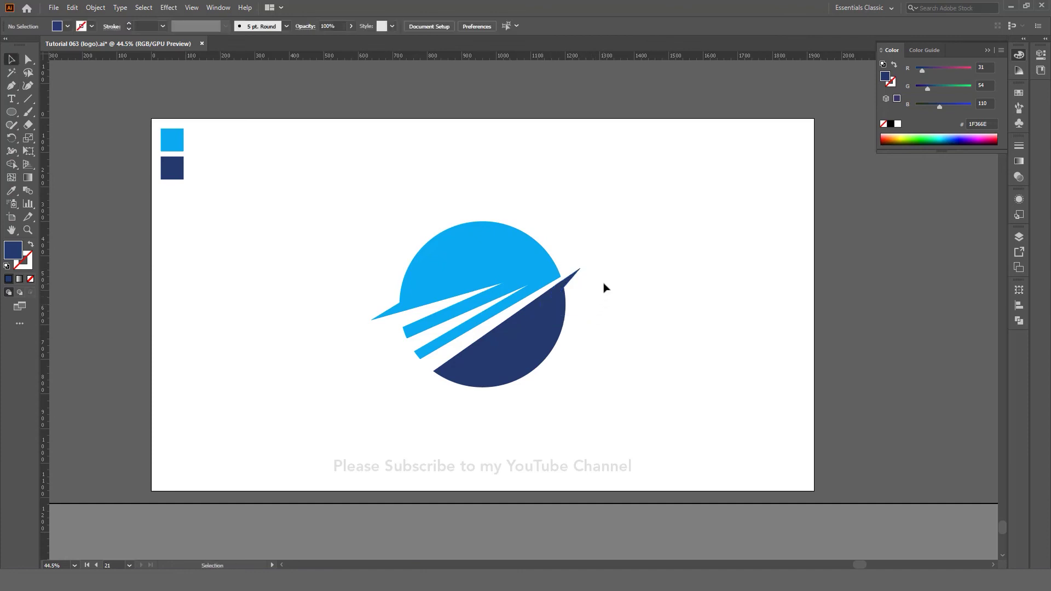
{"action": "left_click", "coordinate": [561, 308]}
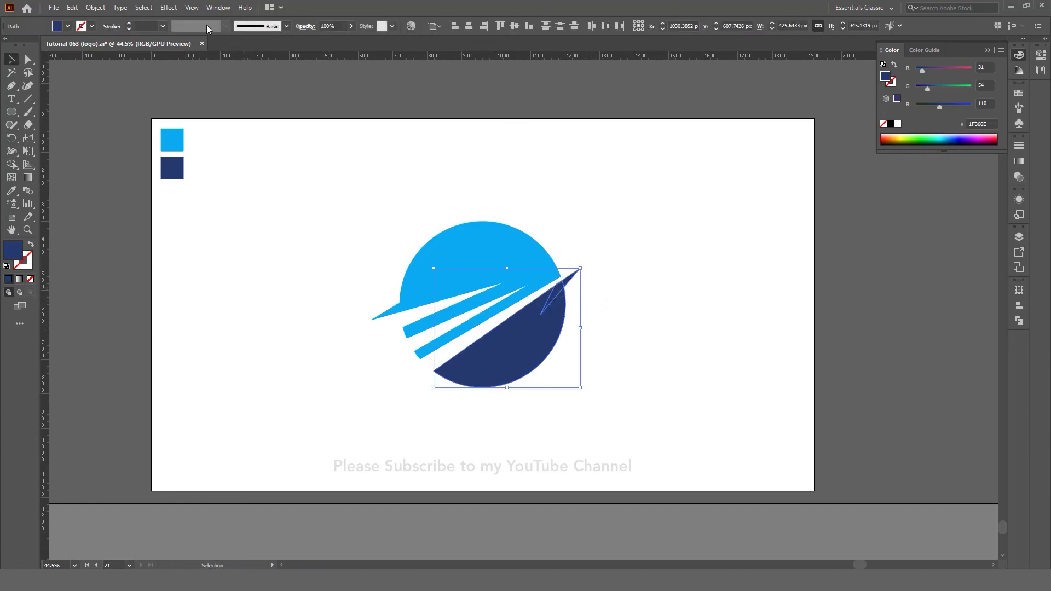
Step: Unite the light-blue part with its spike using the Pathfinder panel
{"action": "left_click", "coordinate": [218, 8]}
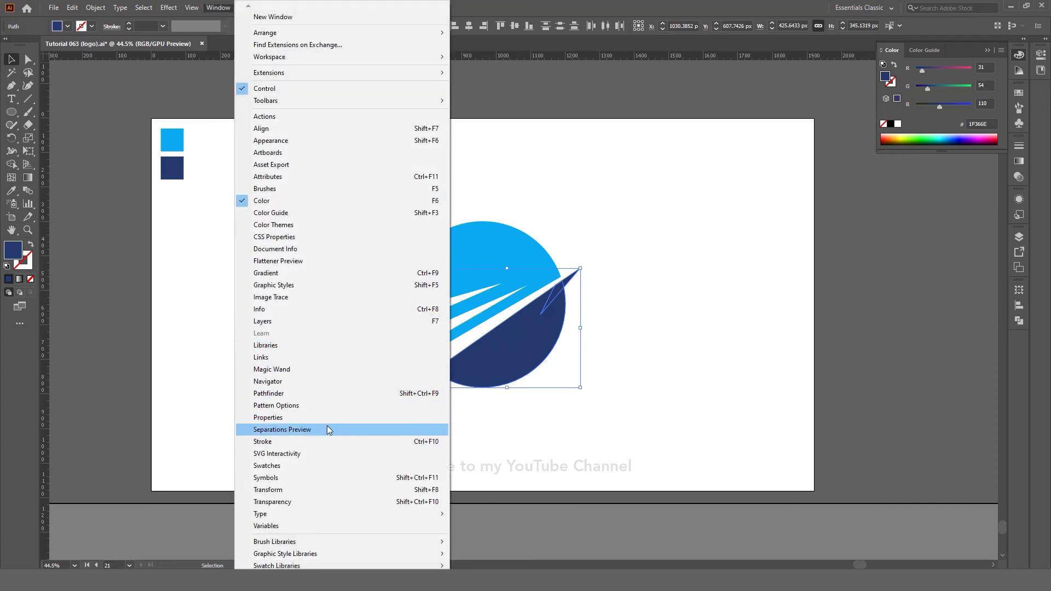
{"action": "left_click", "coordinate": [323, 394]}
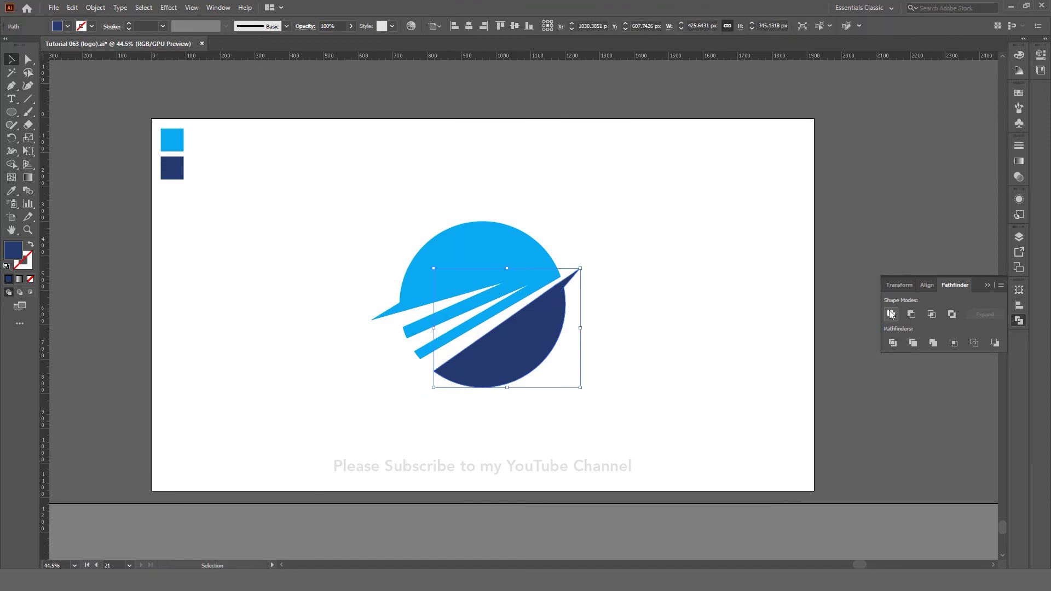
{"action": "left_click_drag", "start_coordinate": [364, 274], "coordinate": [408, 319]}
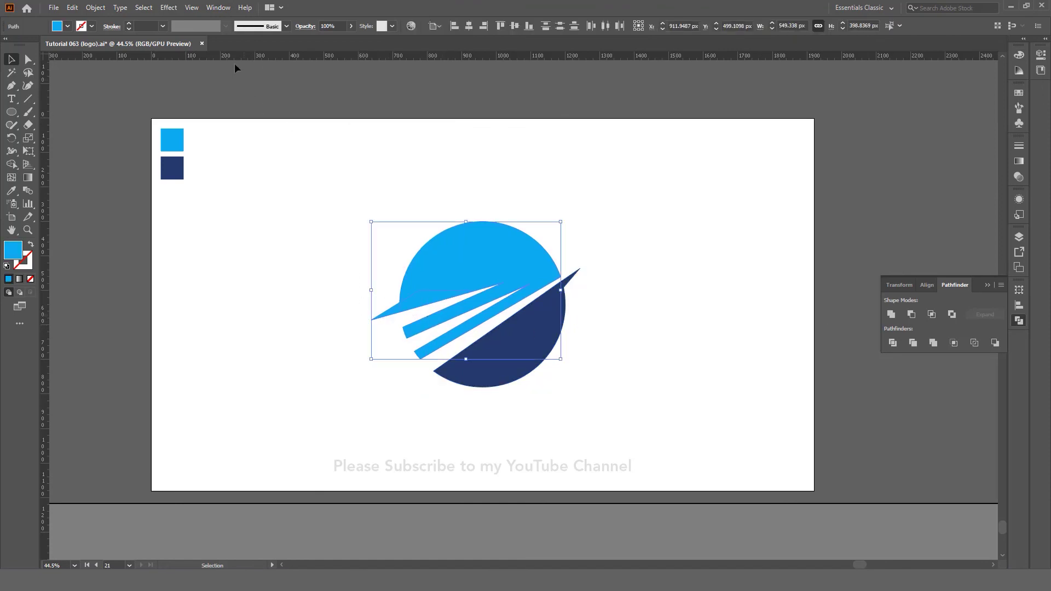
{"action": "left_click", "coordinate": [215, 9]}
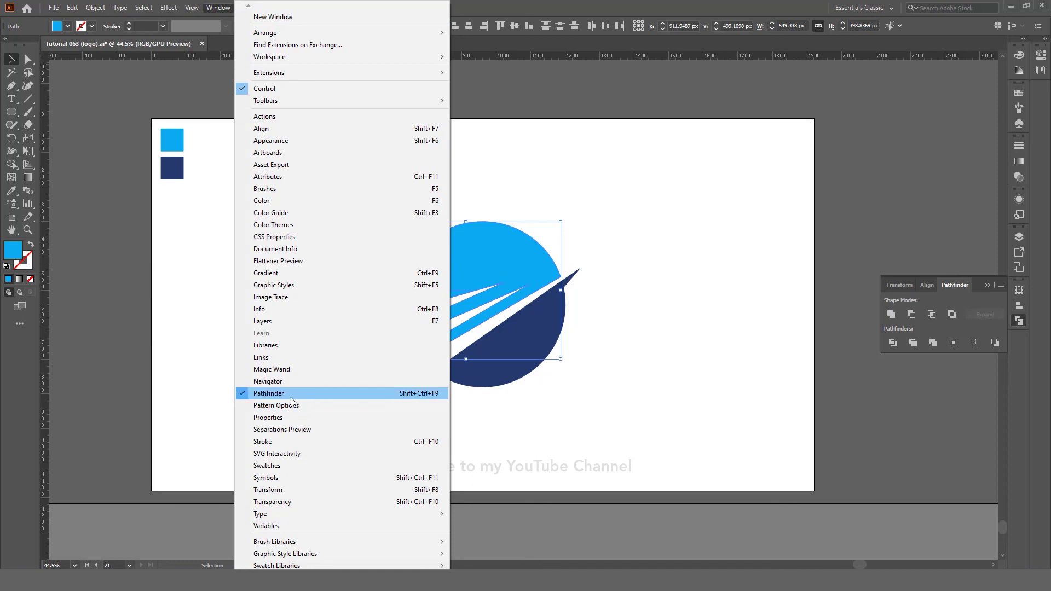
{"action": "left_click", "coordinate": [890, 319]}
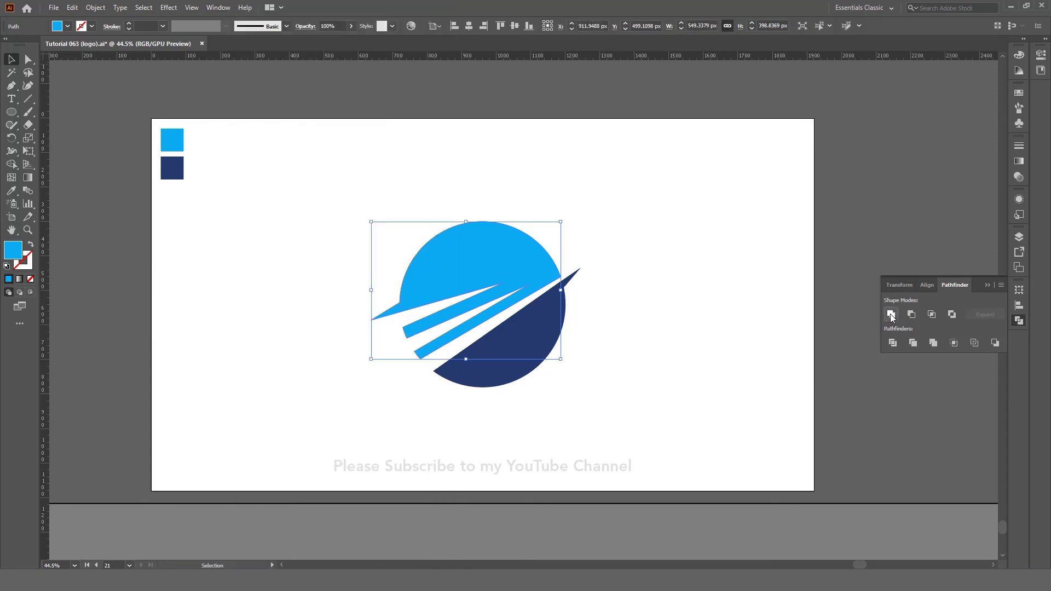
{"action": "left_click", "coordinate": [684, 280]}
Step: Group both logo halves and centre the group horizontally on the artboard
{"action": "left_click_drag", "start_coordinate": [658, 202], "coordinate": [359, 404]}
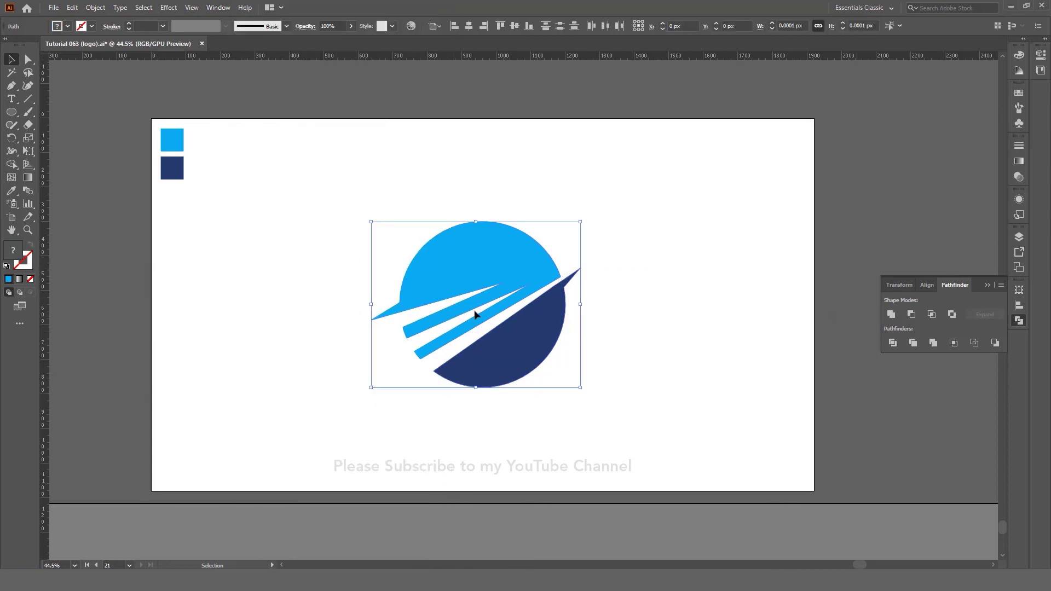
{"action": "right_click", "coordinate": [502, 252]}
{"action": "left_click", "coordinate": [569, 326]}
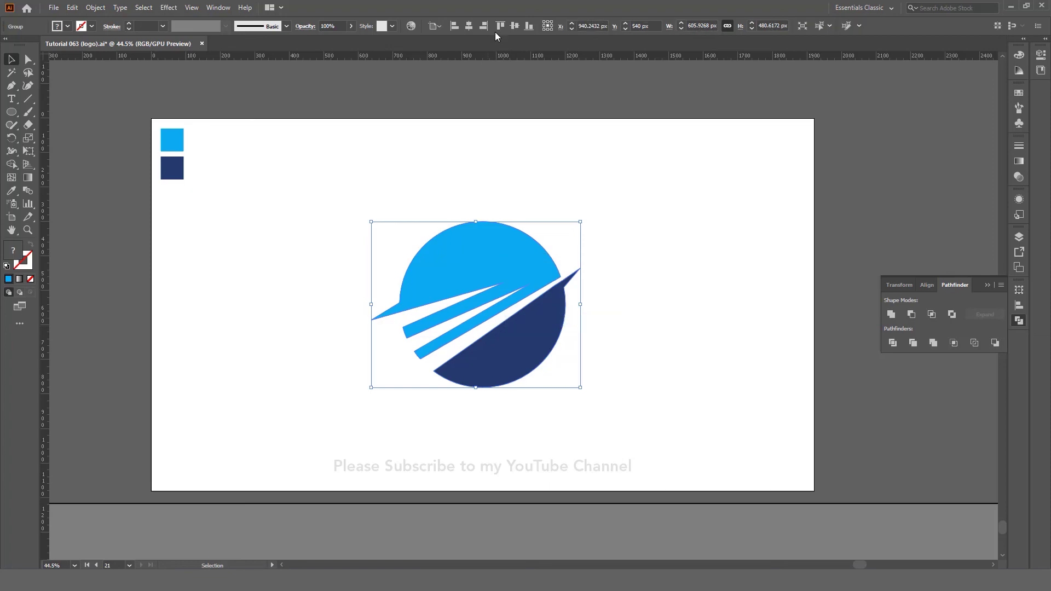
{"action": "left_click", "coordinate": [469, 25]}
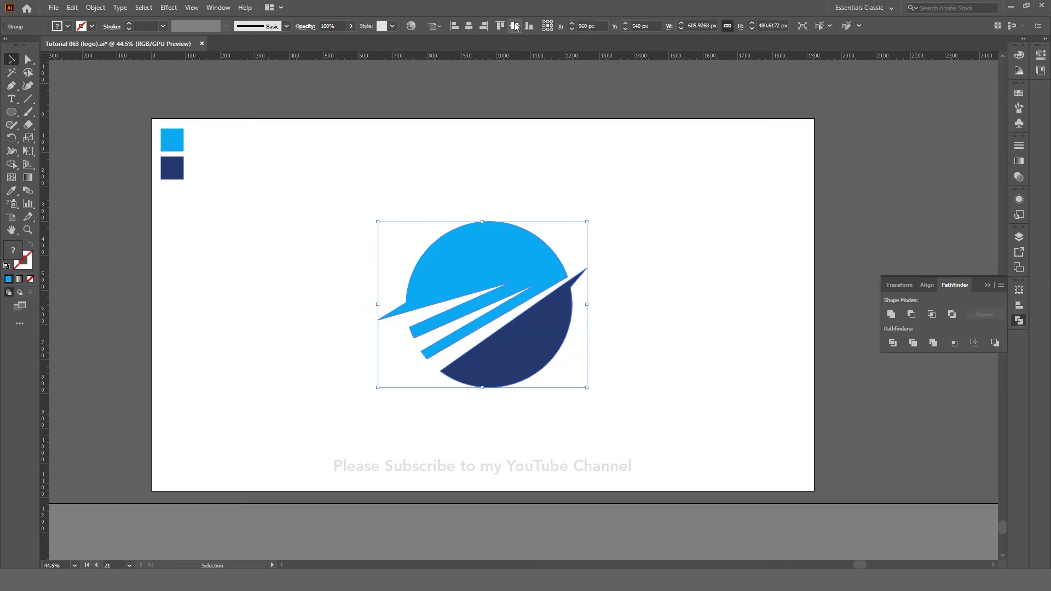
{"action": "left_click", "coordinate": [649, 194]}
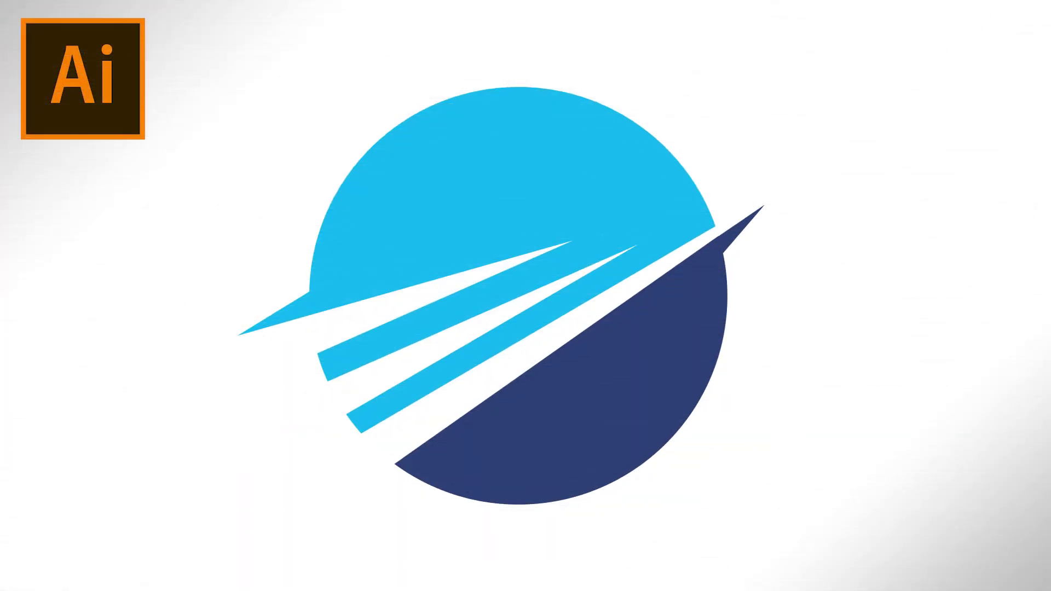